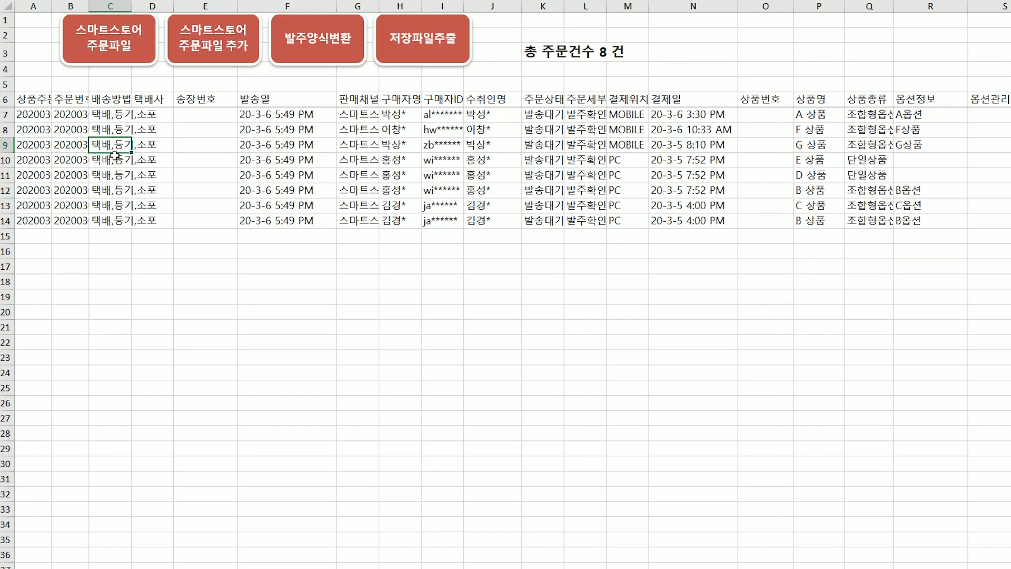
Examine the order rows under the row 6 headers in the order list, along with the total order count
drag(32, 99, 729, 205)
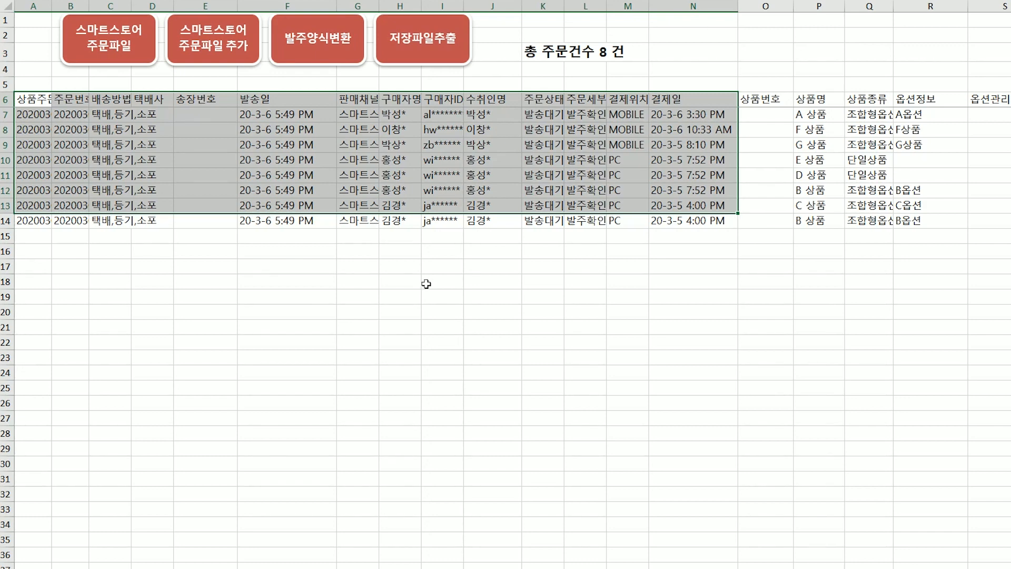
click(626, 311)
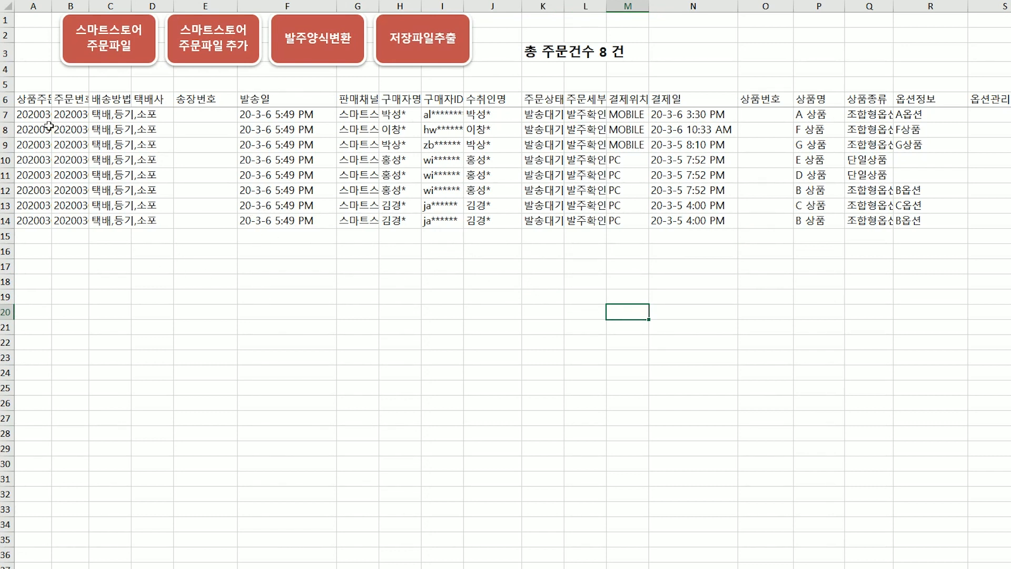
drag(34, 114, 27, 218)
click(559, 57)
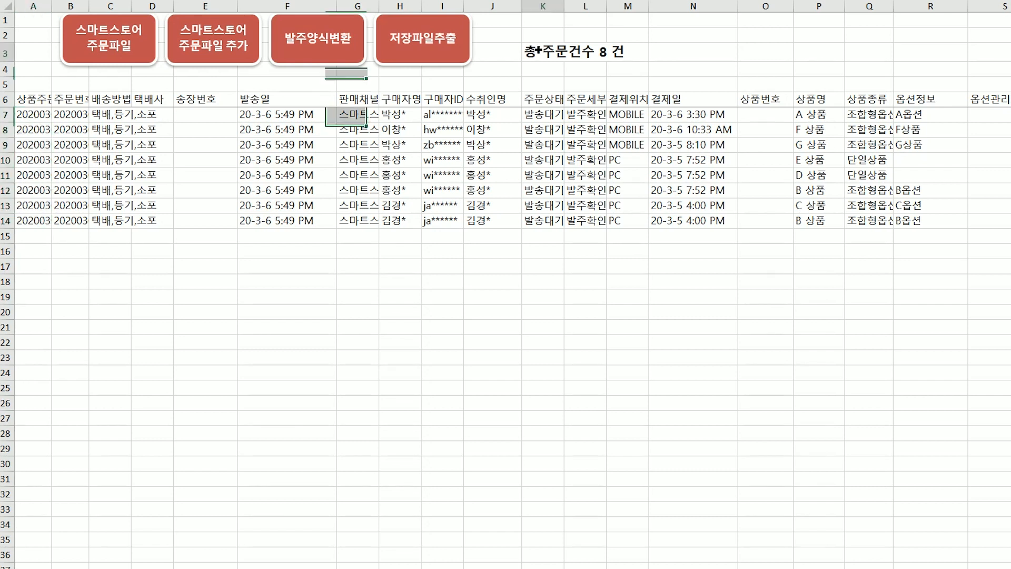
click(154, 291)
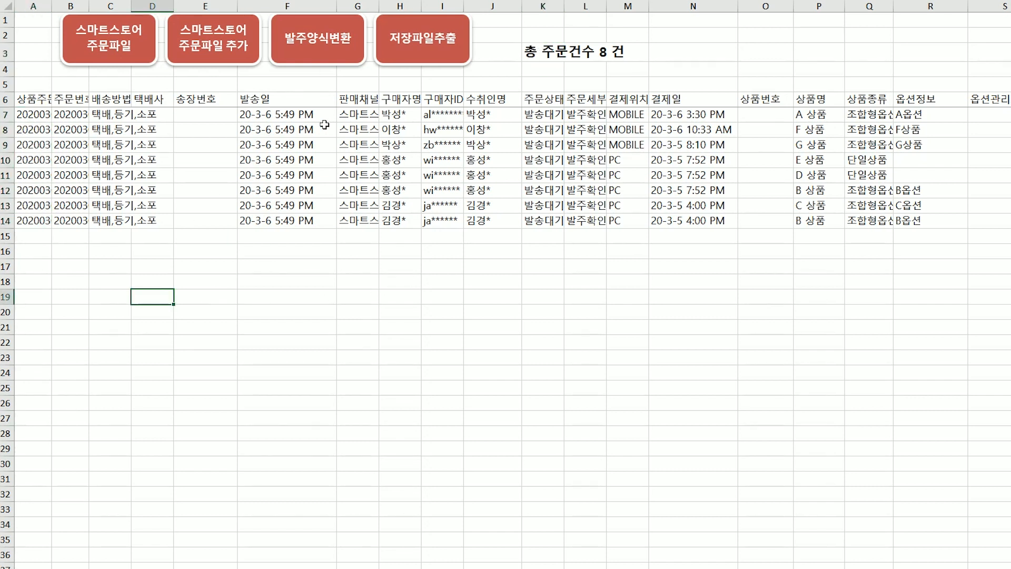
drag(46, 100, 884, 220)
click(354, 271)
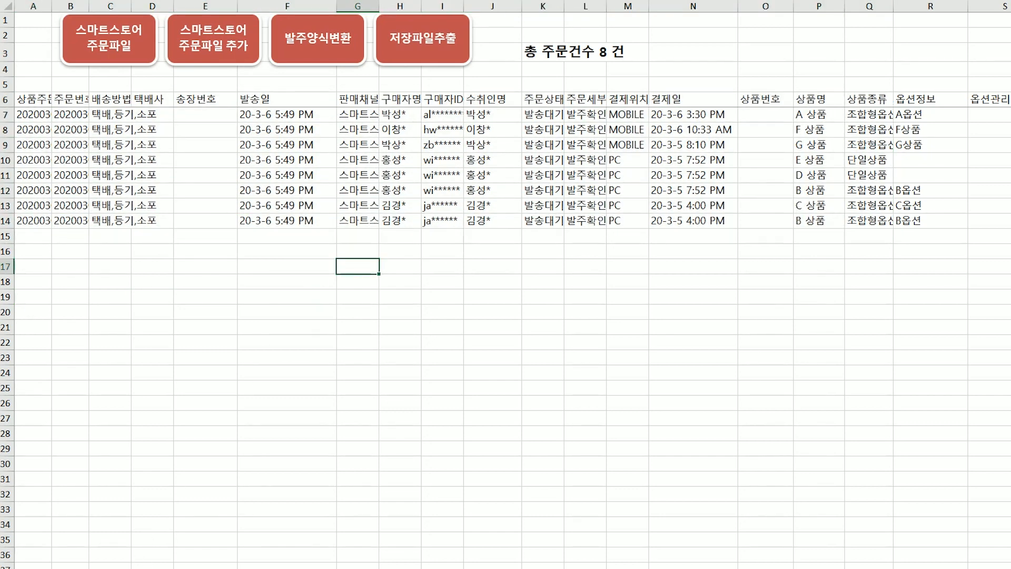
Review the 품목명, 수취인명, 수취인번호1 and 수취인번호2 headers of the order form on the Worksheet sheet
click(118, 549)
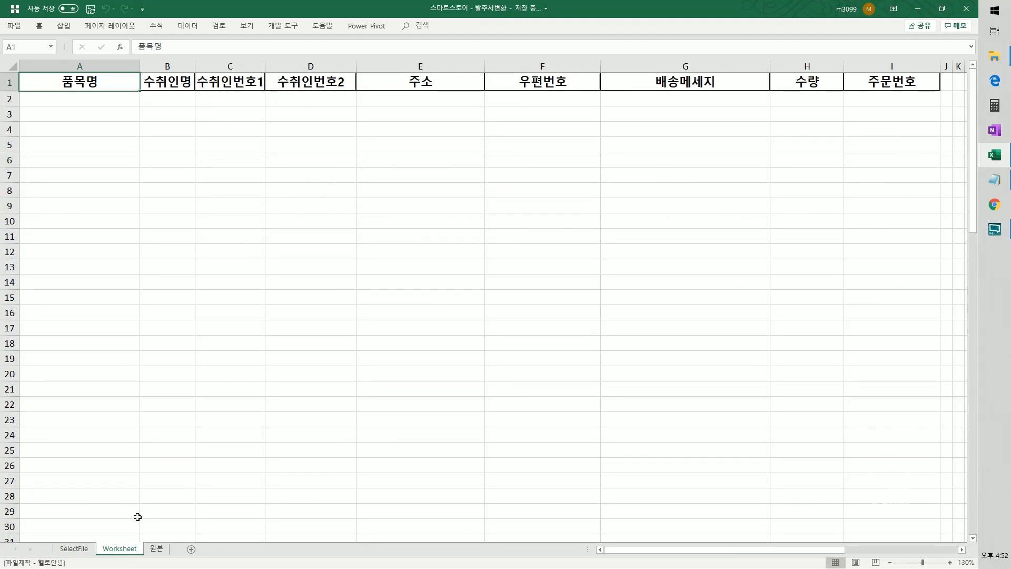
click(199, 82)
click(151, 83)
click(85, 84)
click(158, 82)
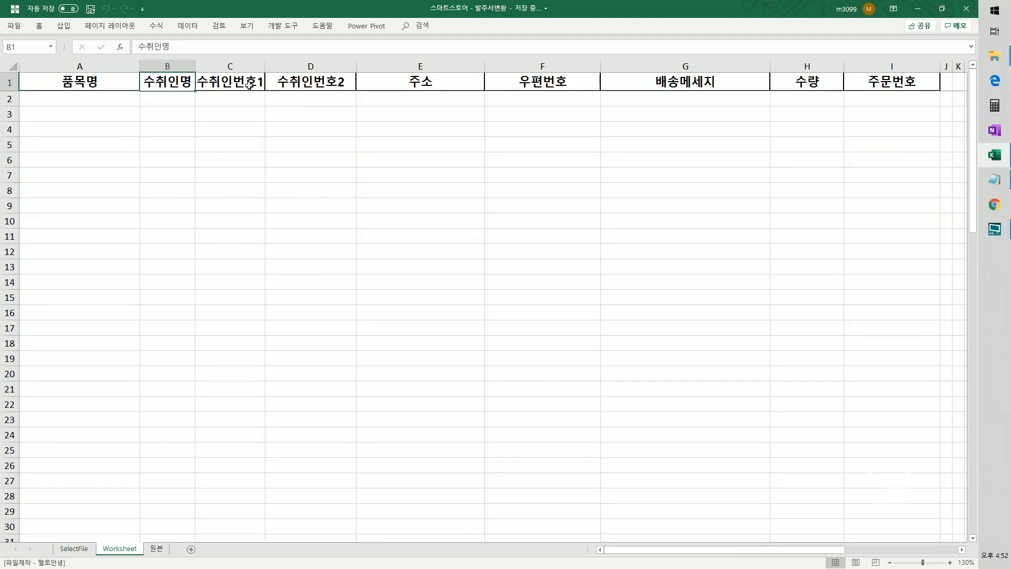
click(230, 83)
click(335, 83)
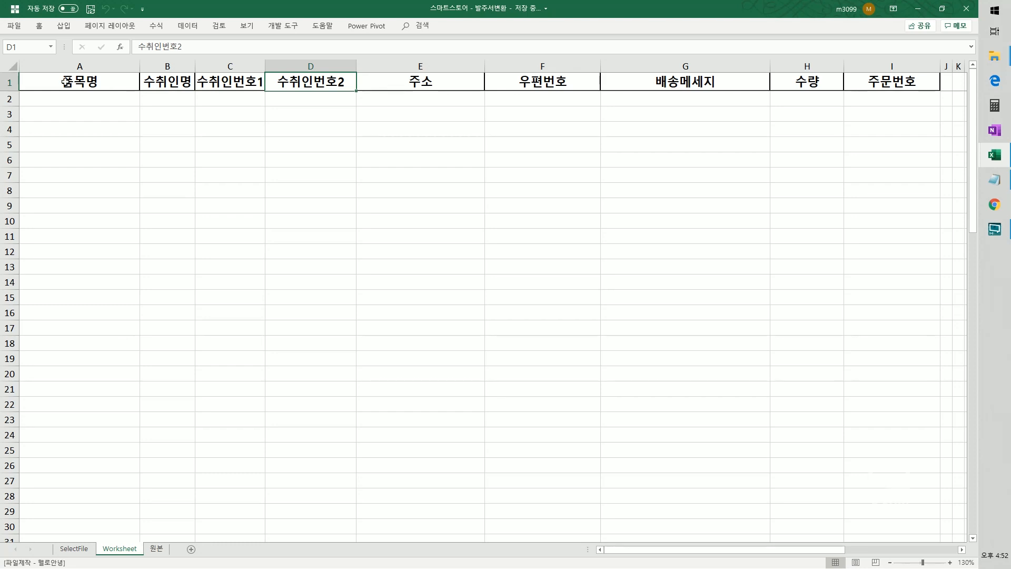
Compare the SelectFile order list with the empty form on Worksheet, checking which columns need filling
click(74, 549)
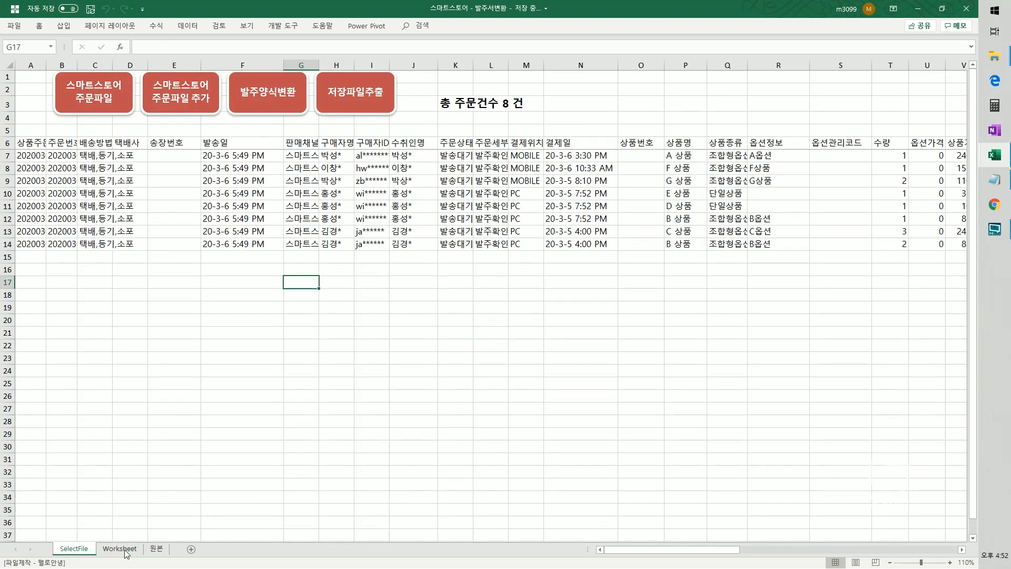
click(127, 550)
click(74, 549)
click(126, 550)
click(667, 116)
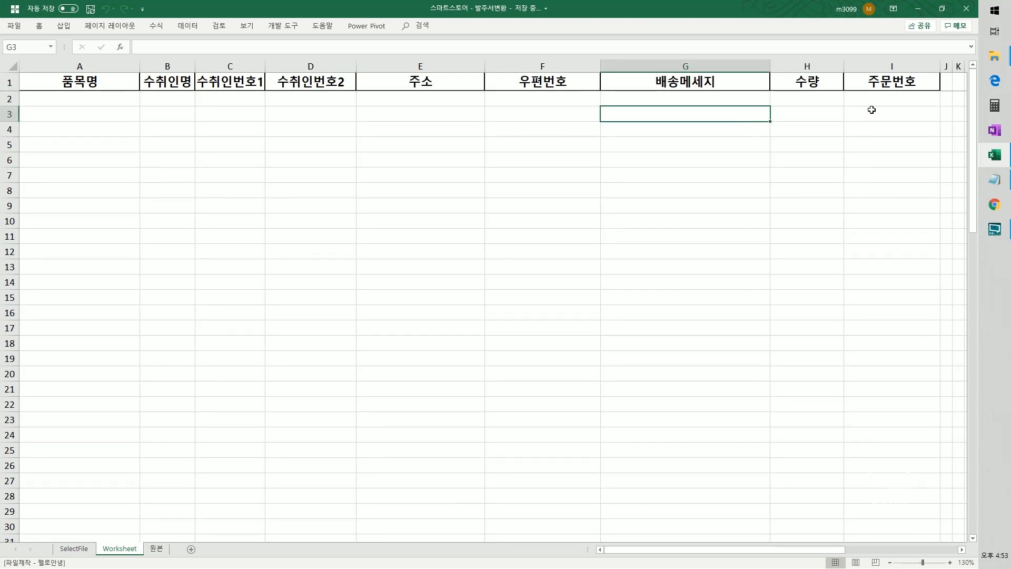
click(872, 110)
drag(102, 101, 102, 228)
drag(433, 99, 431, 217)
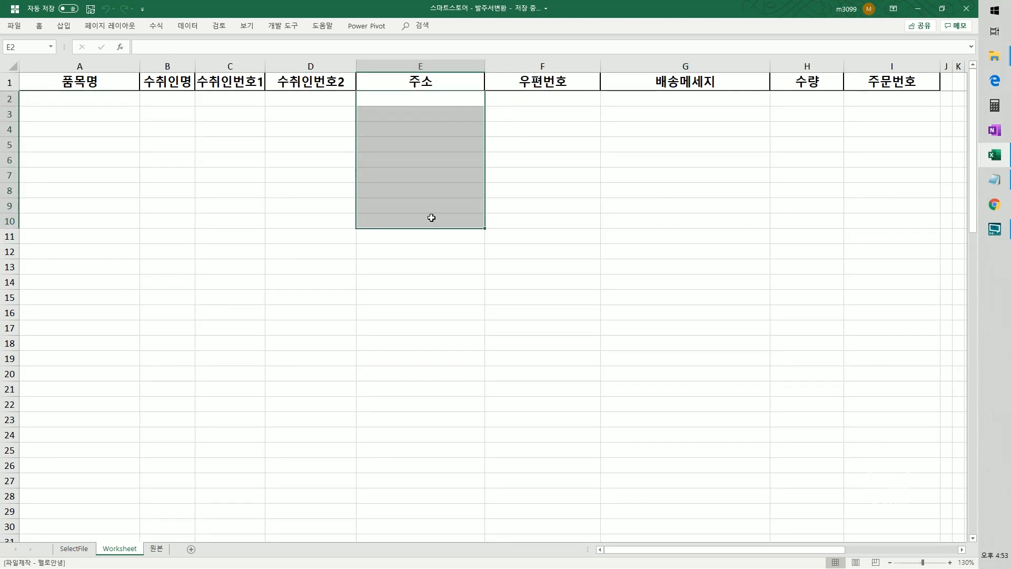
click(270, 232)
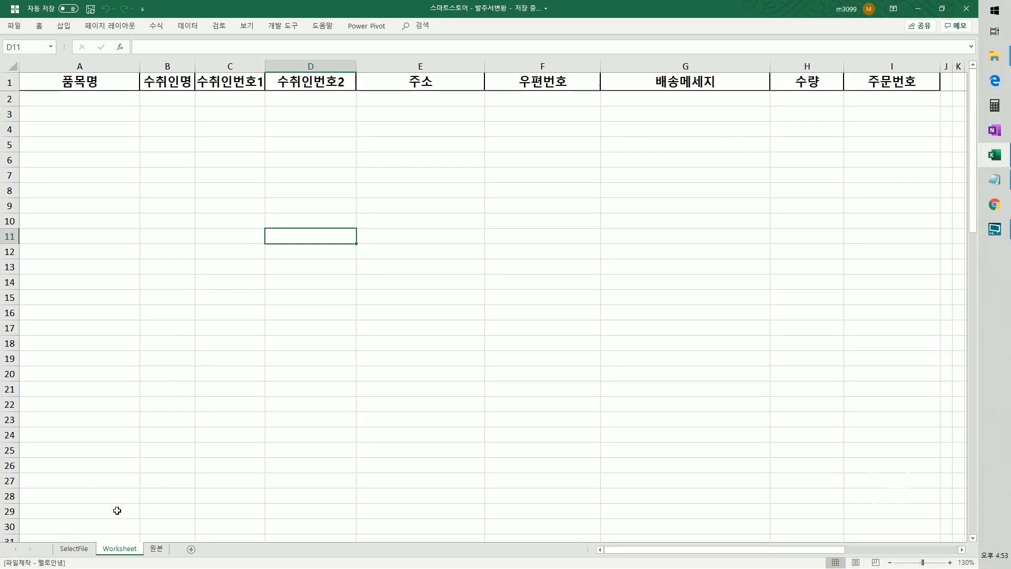
Copy the 수취인명 entries in J7:J14 of SelectFile and paste them as values into Worksheet from B2
click(87, 548)
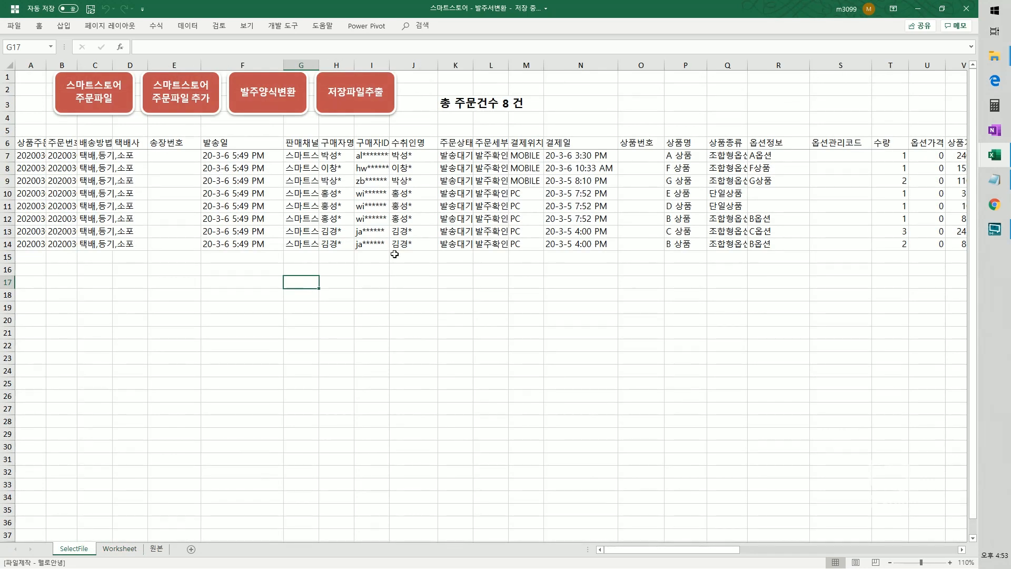
click(412, 146)
click(424, 66)
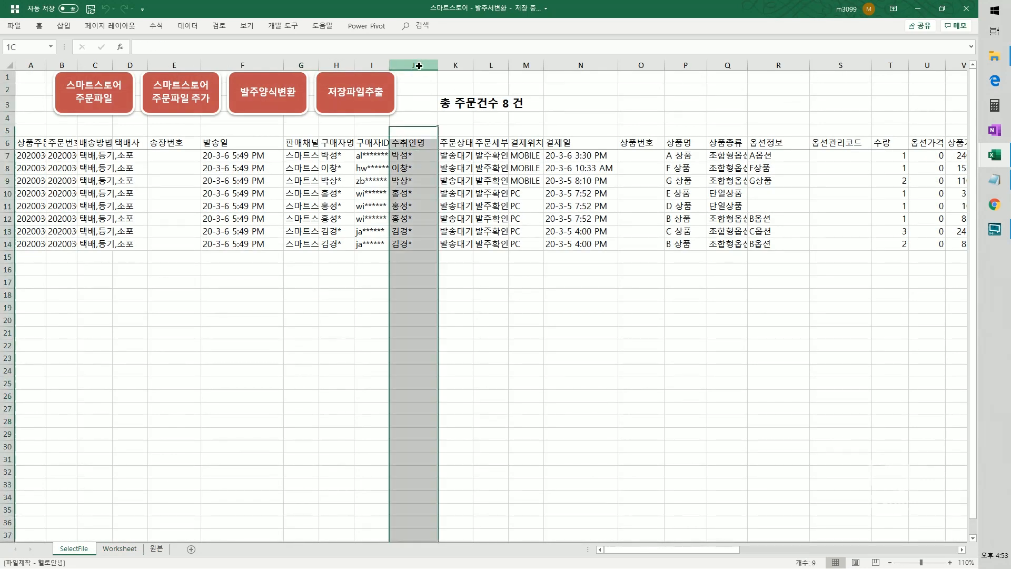
click(426, 180)
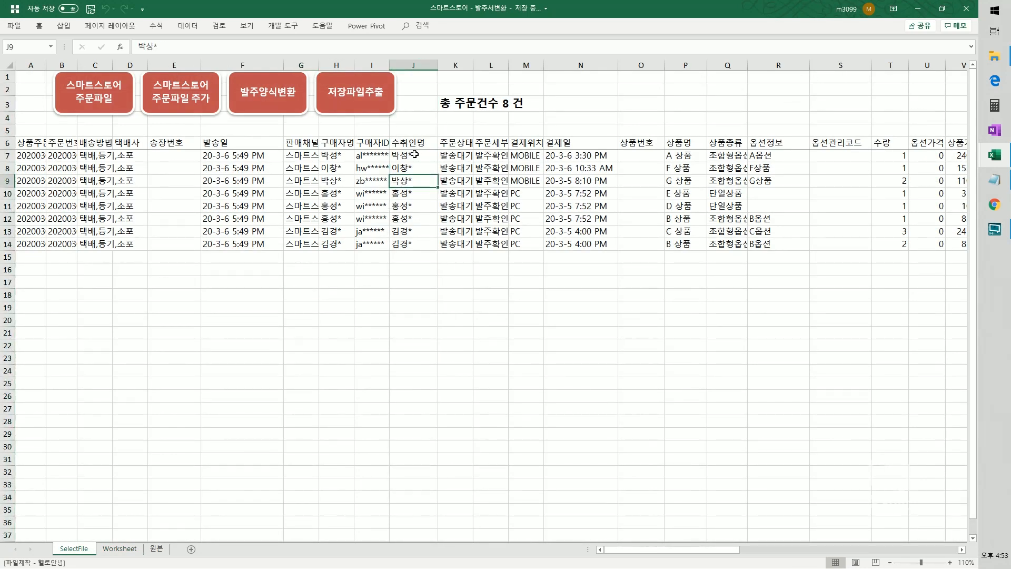
drag(415, 153, 416, 245)
key(ctrl+c)
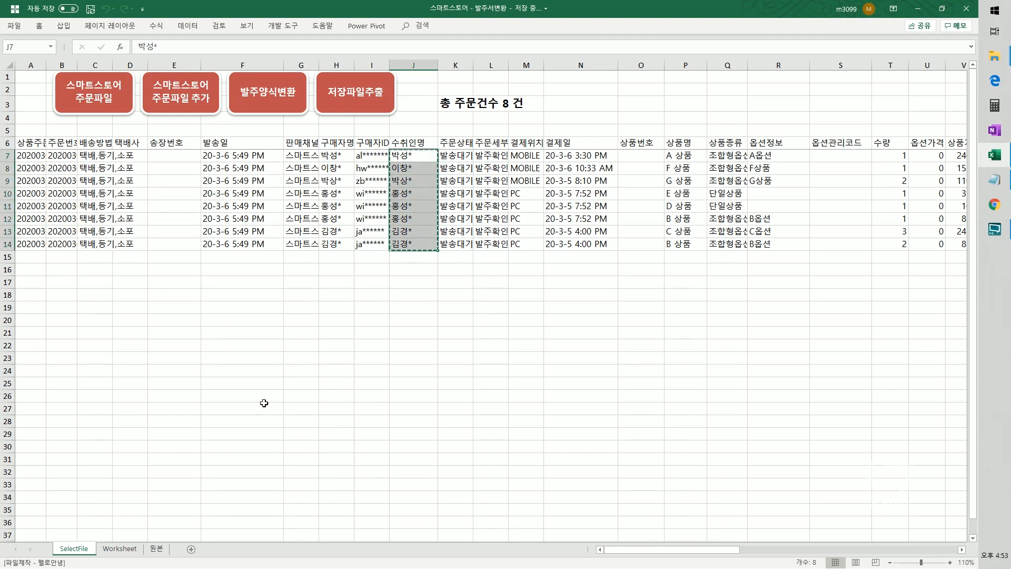
click(120, 550)
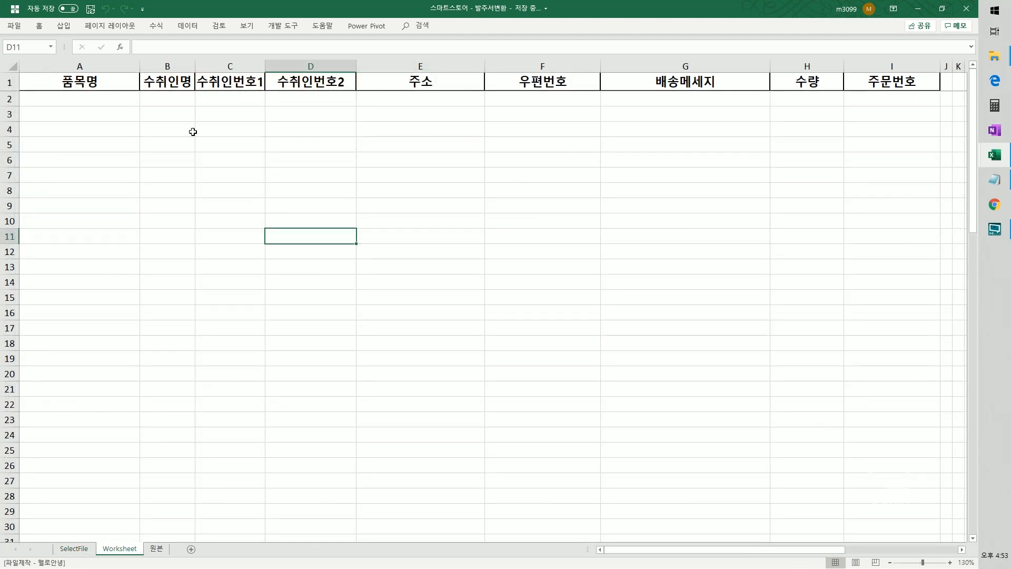
click(163, 100)
key(ctrl+alt+v)
key(v)
key(Return)
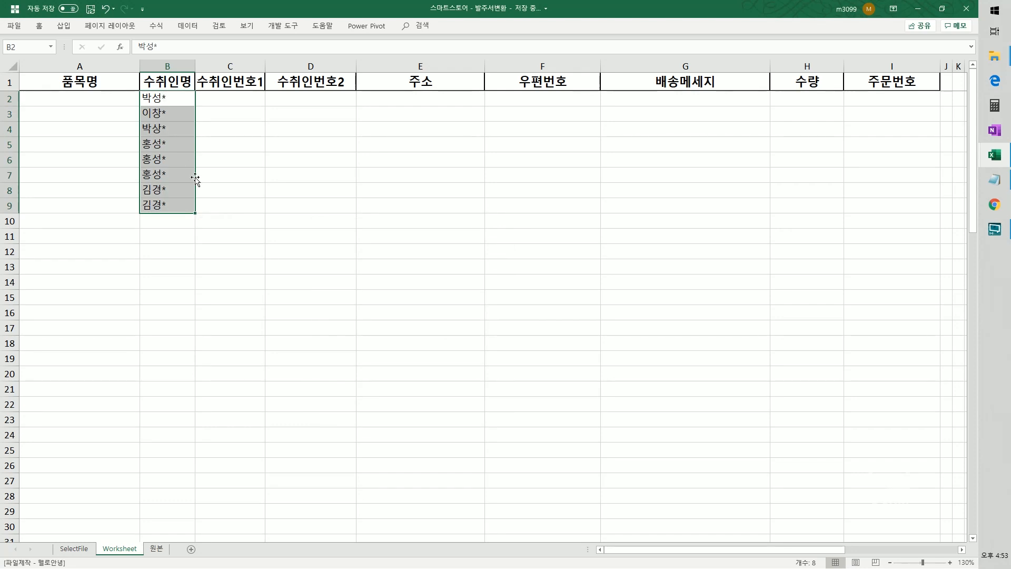
Review the form columns from 품목명 through 우편번호 on Worksheet for data that must still be transferred
click(168, 297)
drag(103, 101, 108, 190)
drag(181, 99, 182, 206)
drag(240, 100, 242, 220)
drag(311, 99, 328, 221)
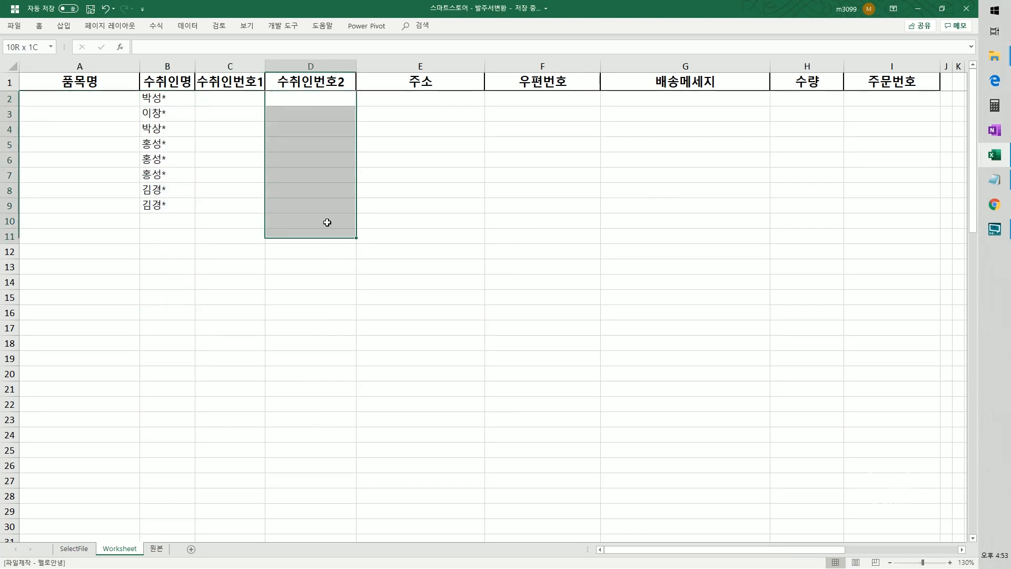
drag(421, 99, 440, 236)
drag(553, 99, 554, 235)
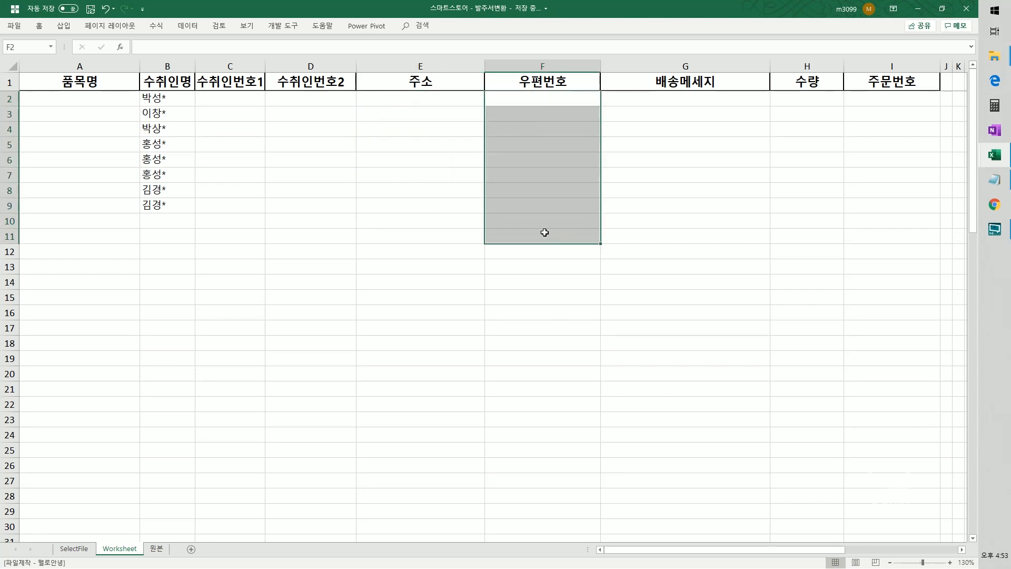
drag(163, 98, 157, 207)
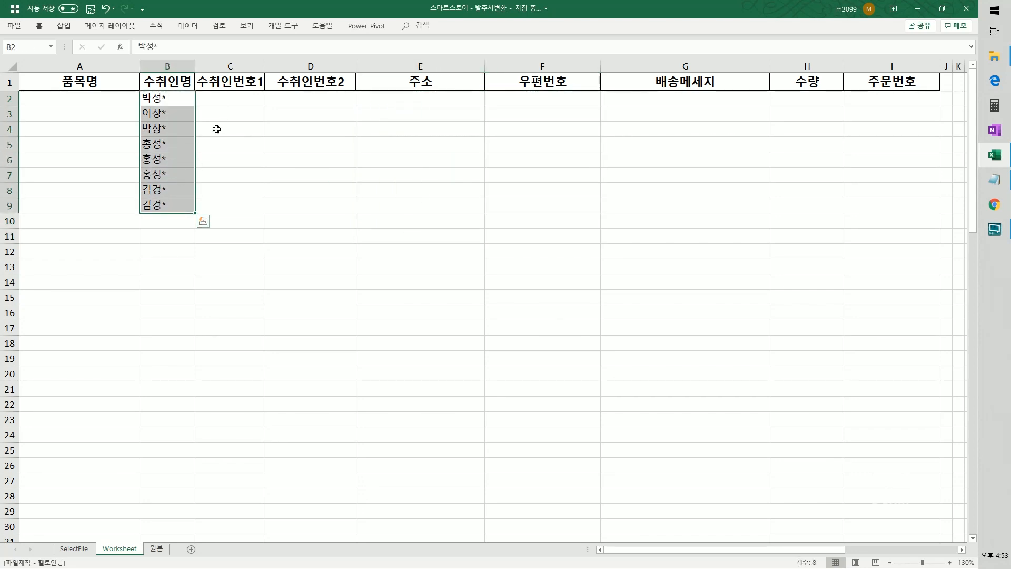
Copy the 상품명 entries in P7:P14 of SelectFile and paste them into Worksheet from A3
click(74, 549)
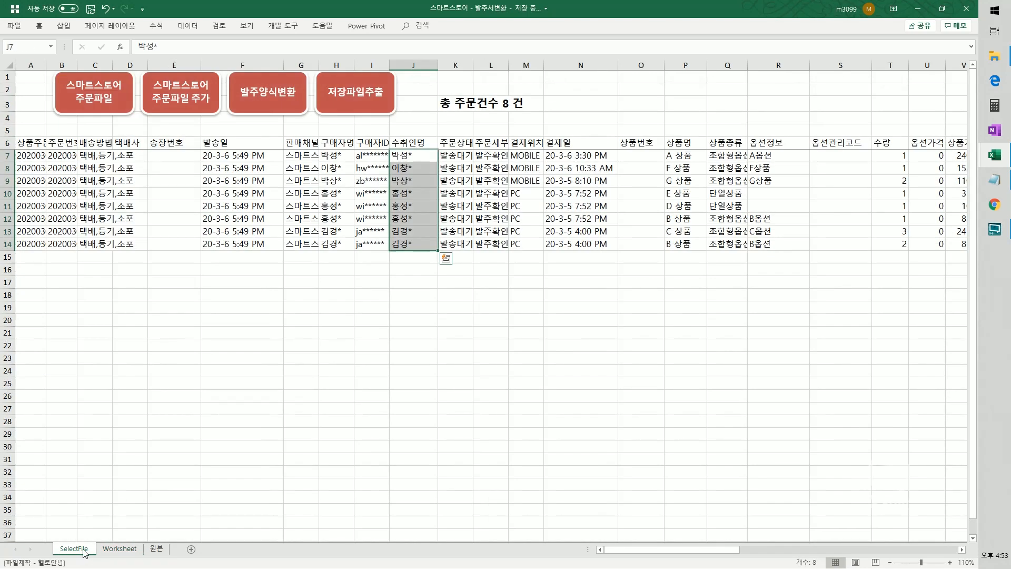
drag(681, 156, 683, 245)
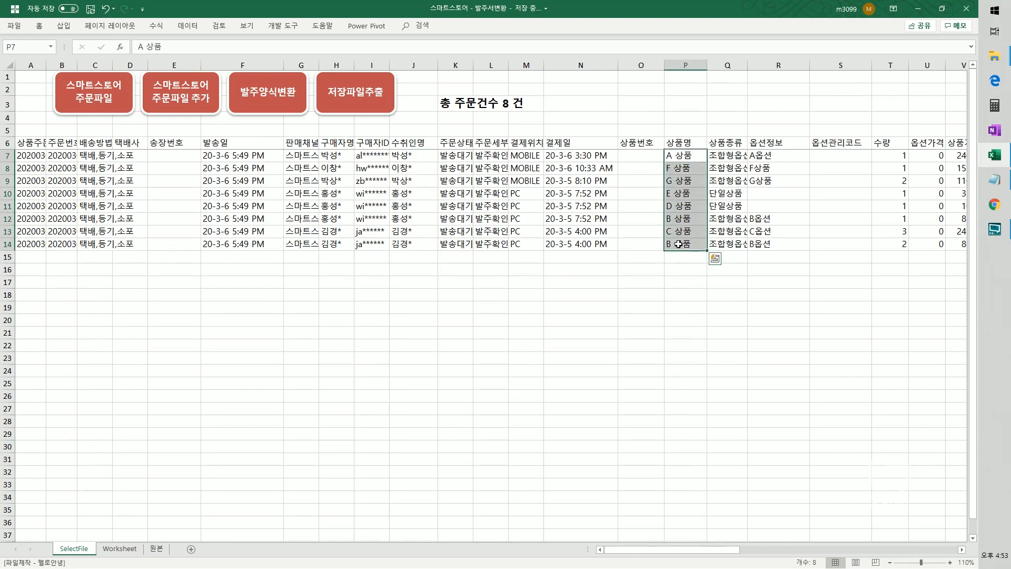
click(120, 549)
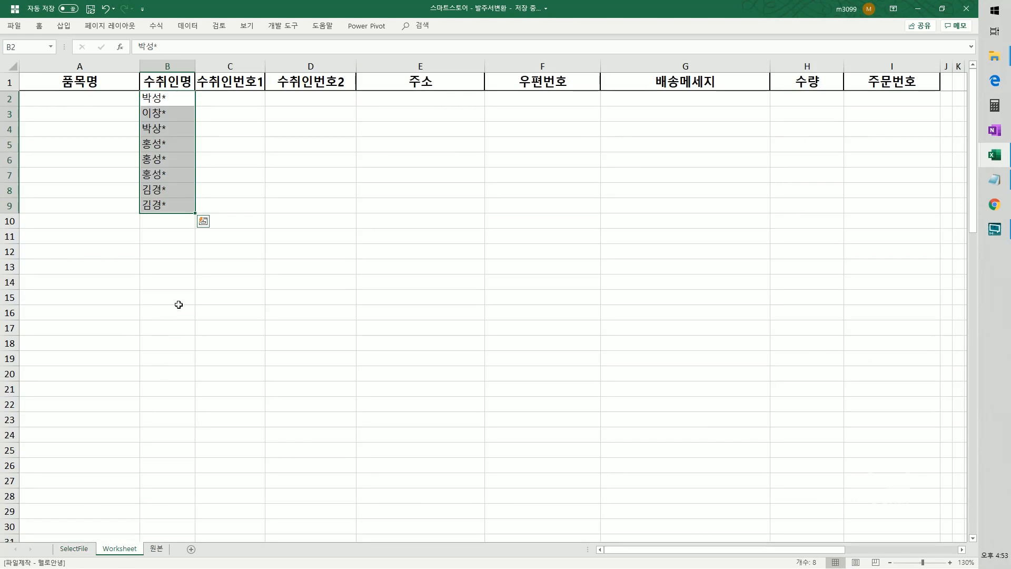
click(91, 119)
key(ctrl+v)
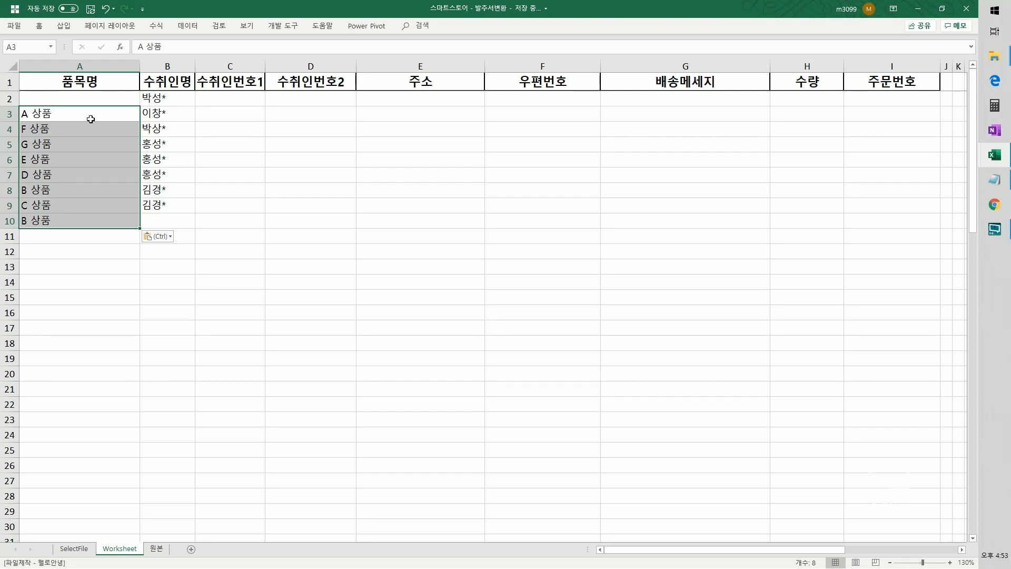
Check row by row whether the product names in column A line up with the recipients in column B
click(203, 327)
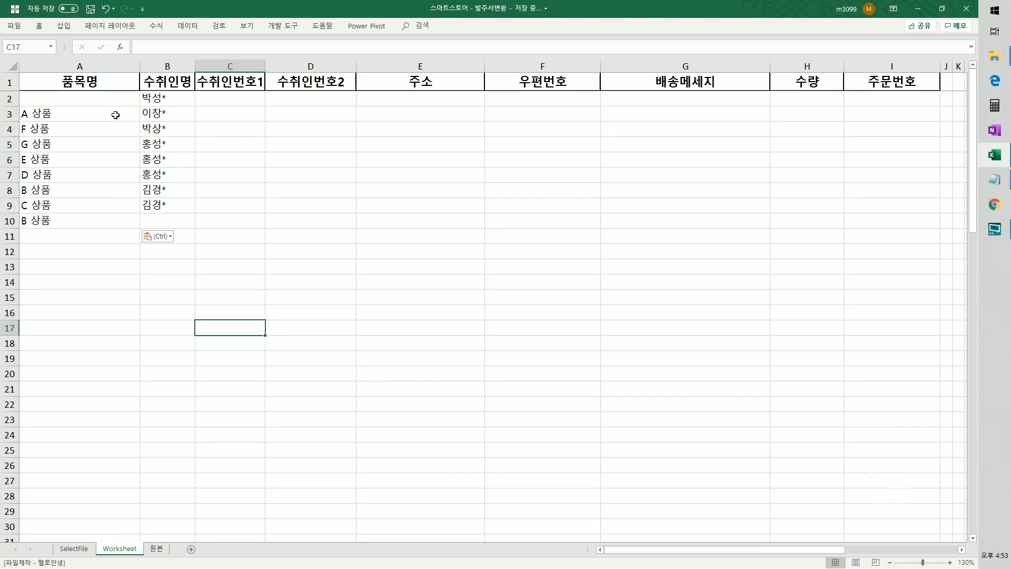
click(149, 99)
click(118, 112)
click(160, 112)
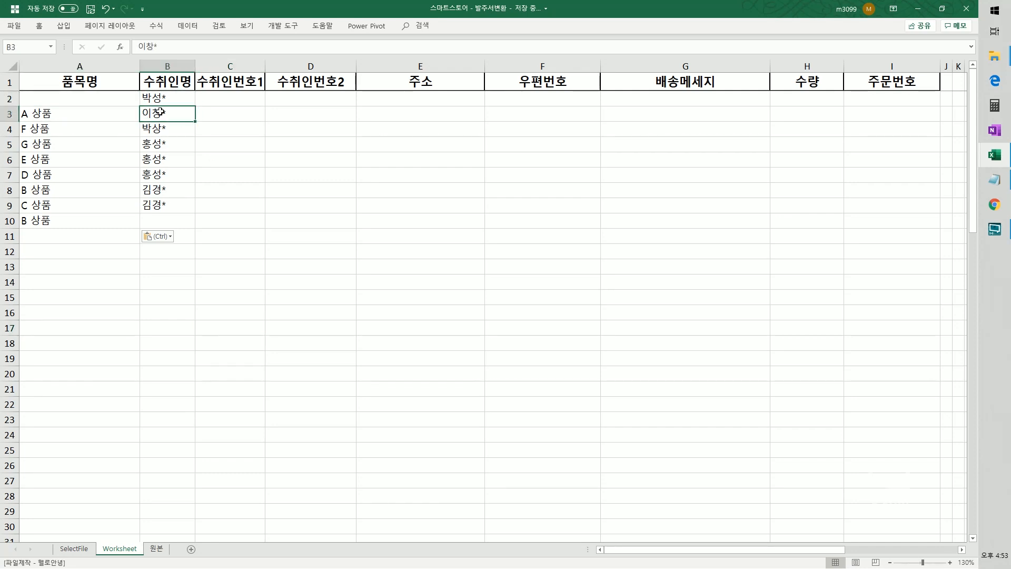
click(118, 127)
click(156, 114)
click(152, 205)
click(95, 218)
click(152, 208)
click(95, 221)
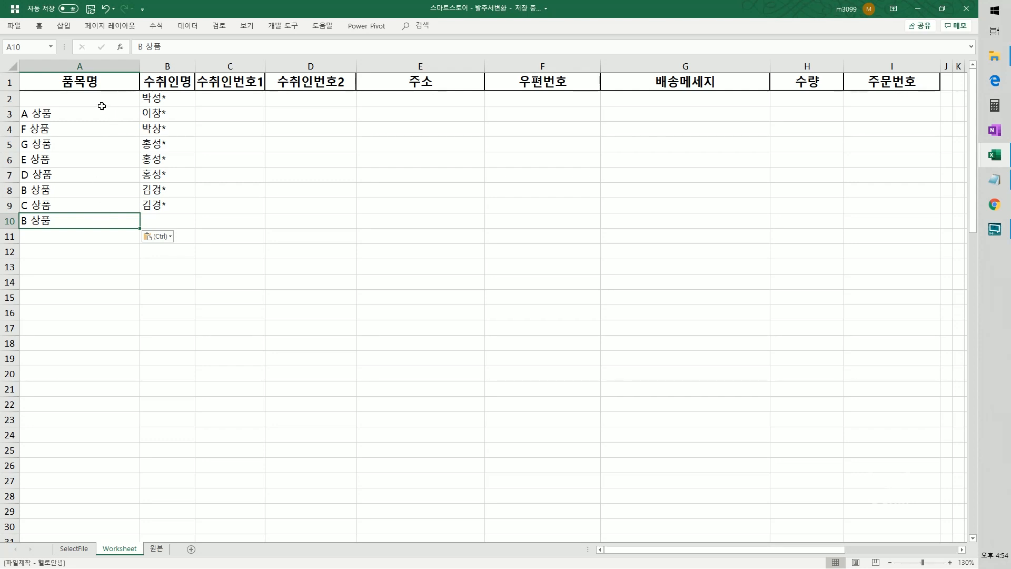
drag(111, 104, 169, 226)
Convert the SelectFile orders into the order form with the 발주양식변환 macro
click(75, 549)
click(273, 181)
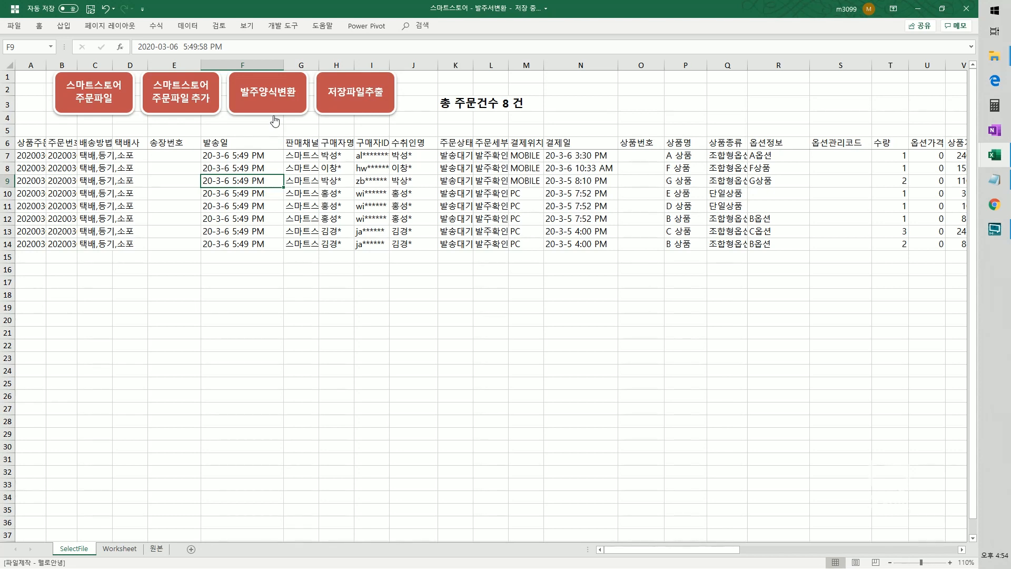
click(272, 129)
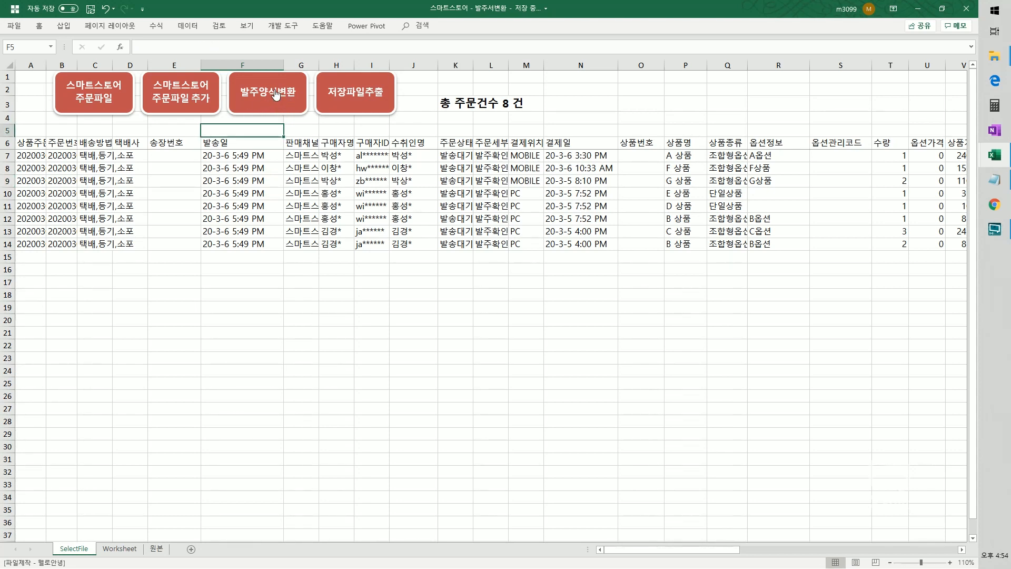
click(276, 95)
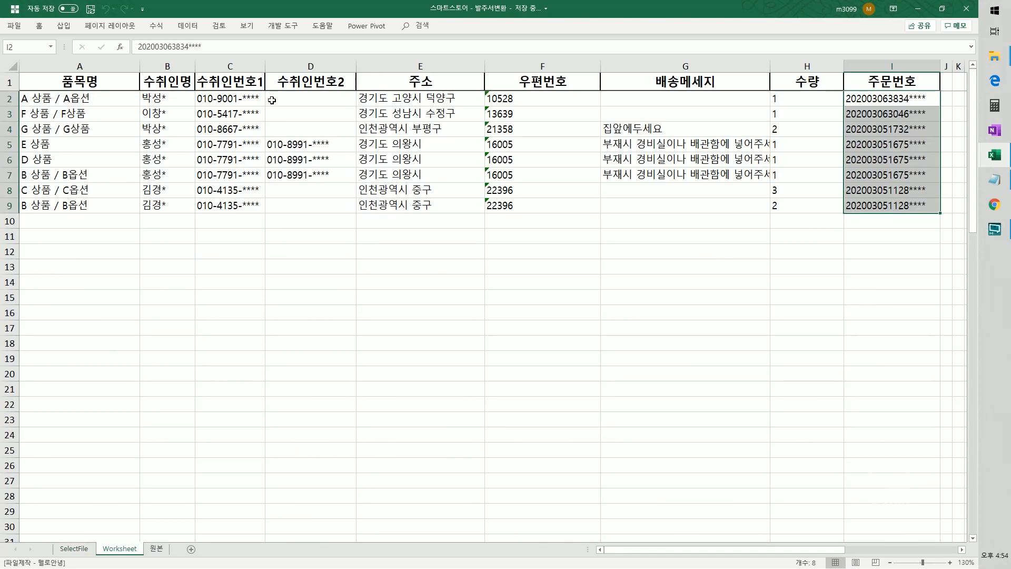
Clear the converted order data in A2:I10 of Worksheet, keeping the header row
mouse_move(78, 98)
mouse_down()
mouse_move(79, 132)
mouse_move(655, 223)
mouse_move(812, 220)
mouse_up()
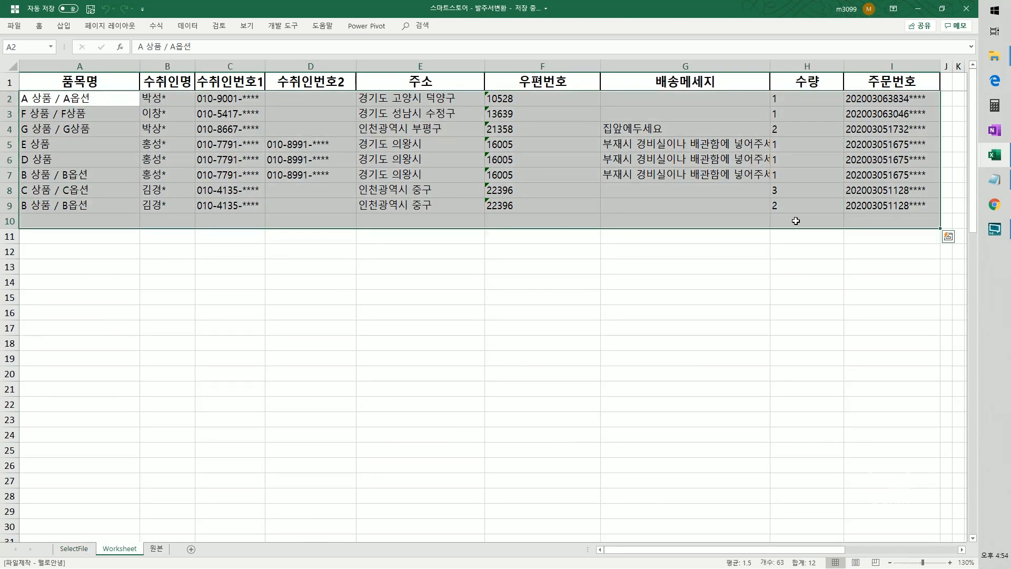
click(79, 549)
click(113, 549)
key(Delete)
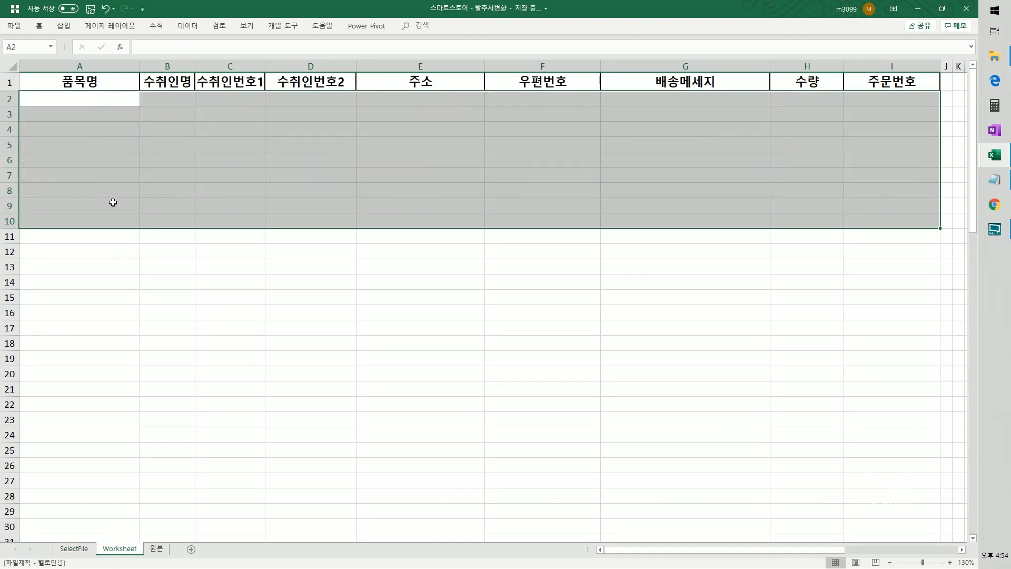
Run the 발주양식변환 macro again from SelectFile to fill the cleared order form on Worksheet
click(79, 551)
drag(38, 144, 708, 250)
click(377, 318)
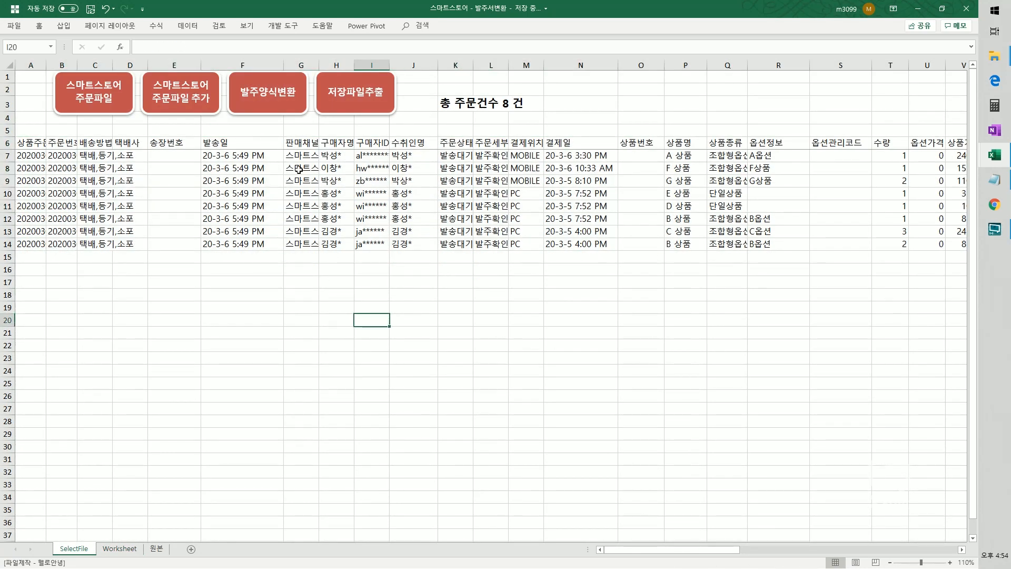
click(272, 105)
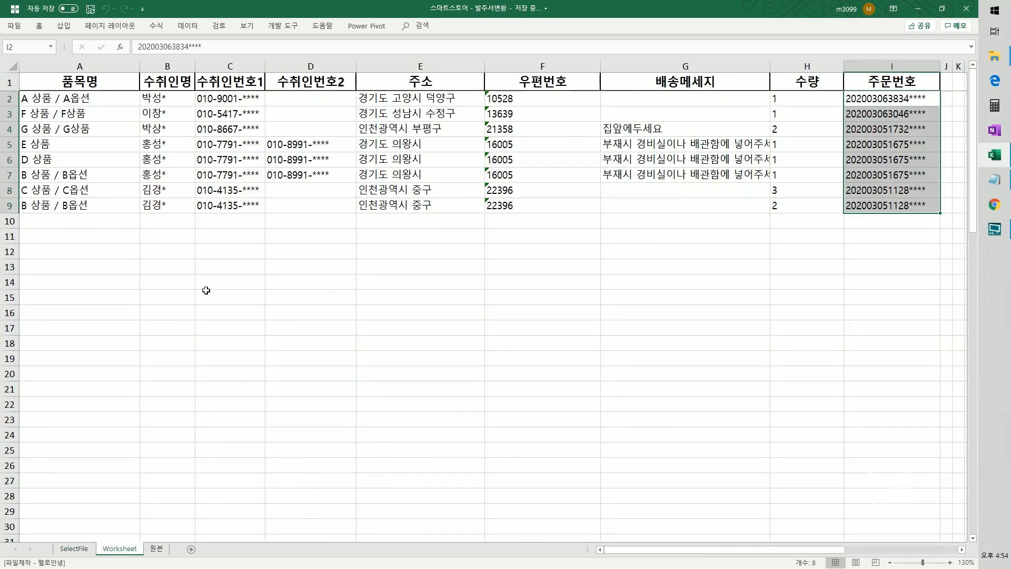
Export the converted order form to a file with the 저장파일추출 macro and return to SelectFile
drag(82, 106, 880, 194)
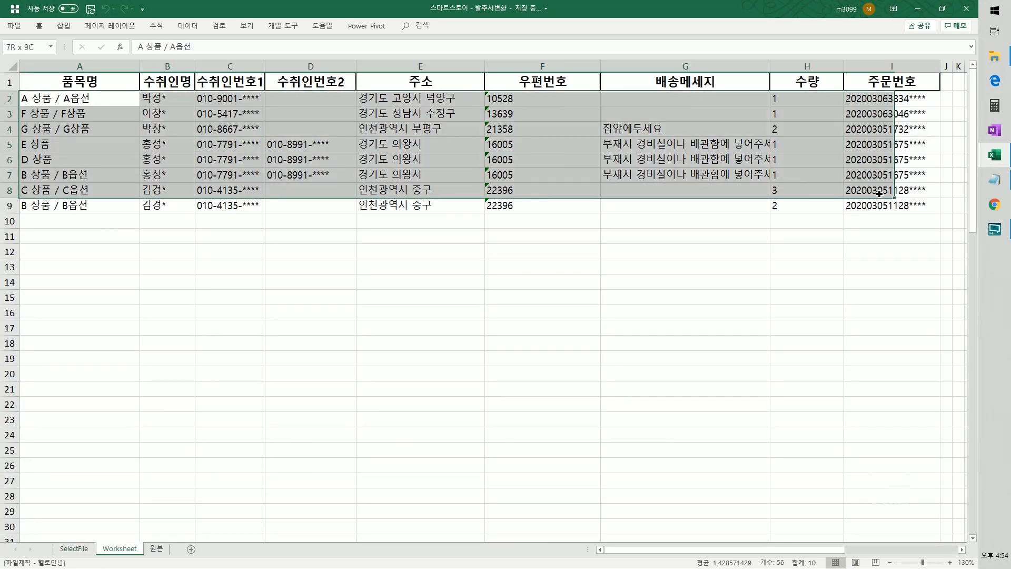
click(433, 312)
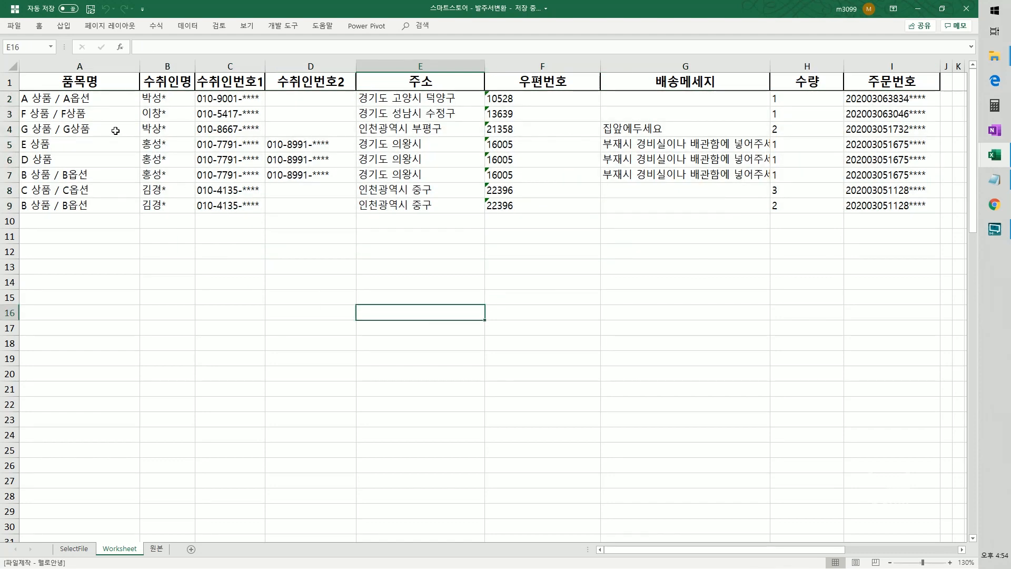
key(ctrl+Page_Up)
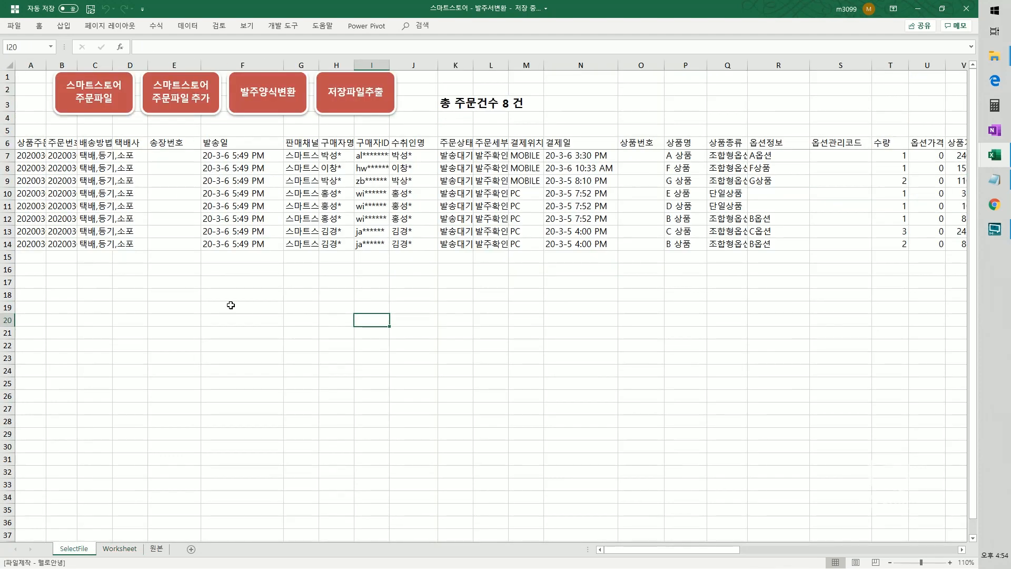
click(337, 127)
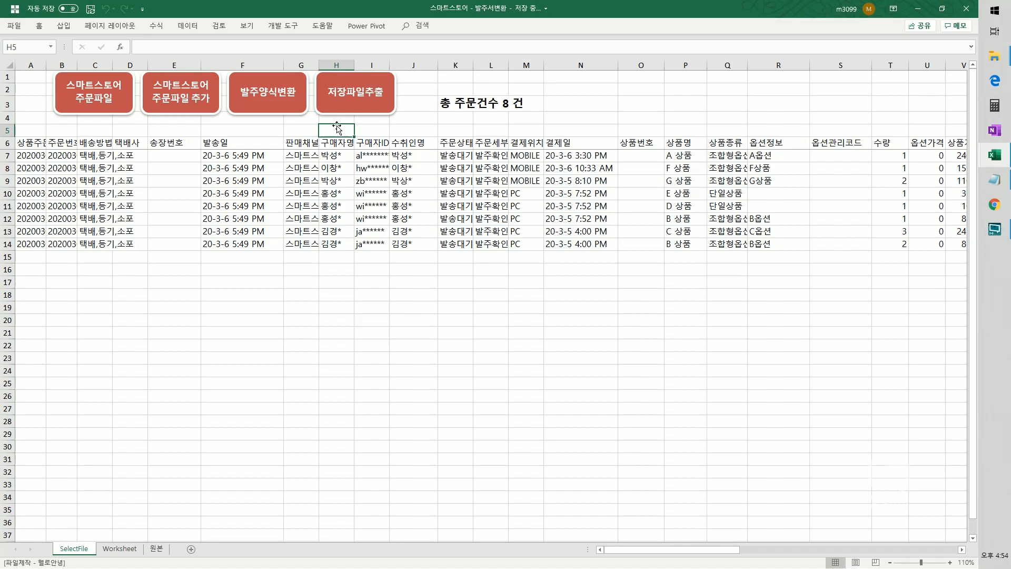
click(357, 99)
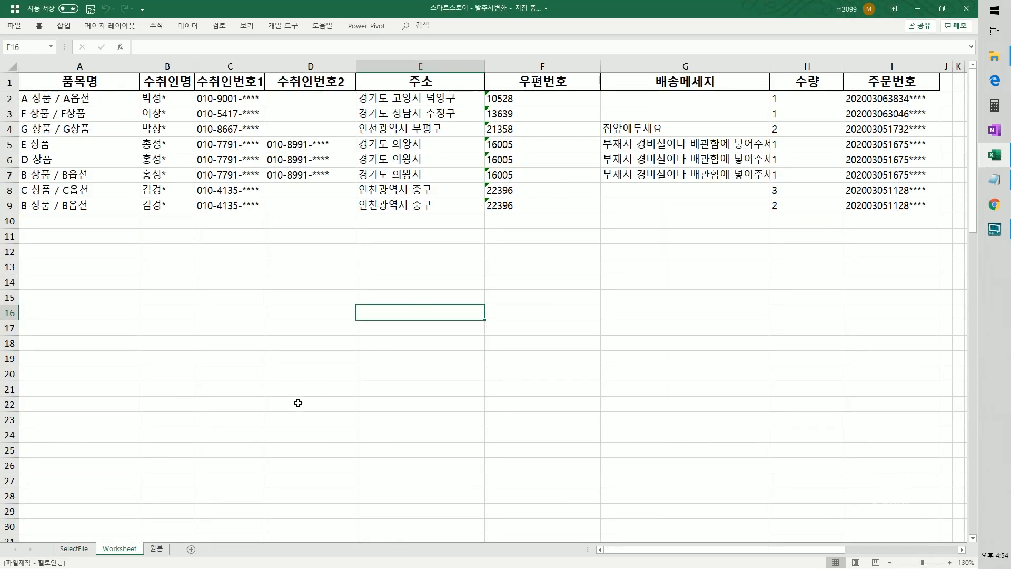
click(76, 549)
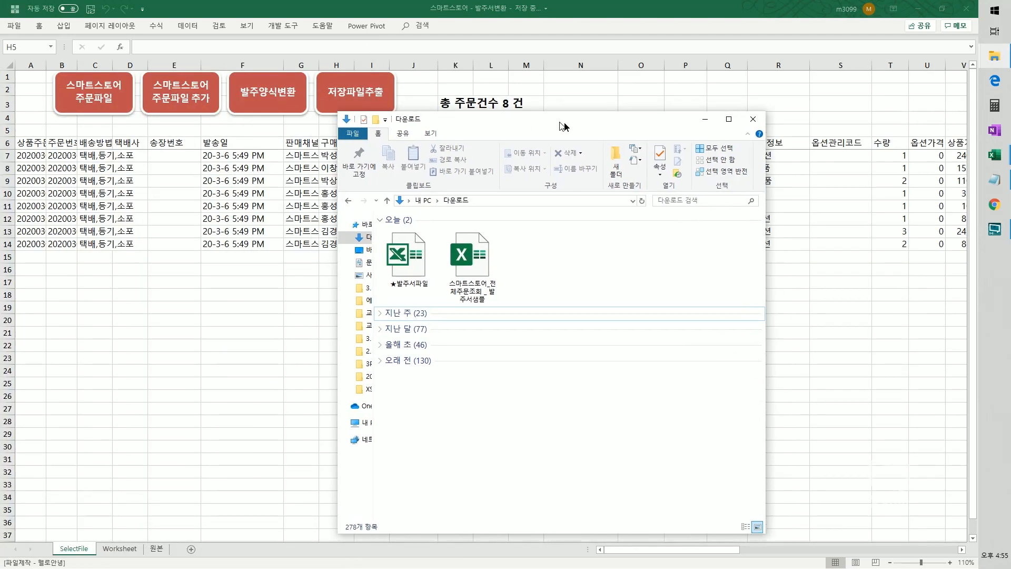
Compare the exported ★발주서파일 with the 스마트스토어_전체주문조회 _ 발주서샘플 file in the Downloads folder
drag(611, 111, 351, 292)
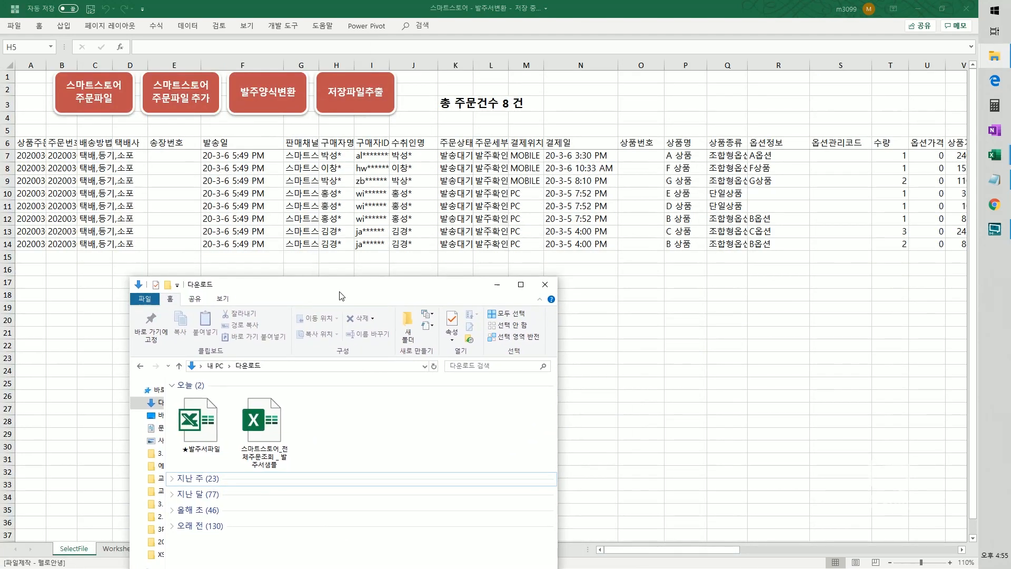
click(192, 448)
click(251, 450)
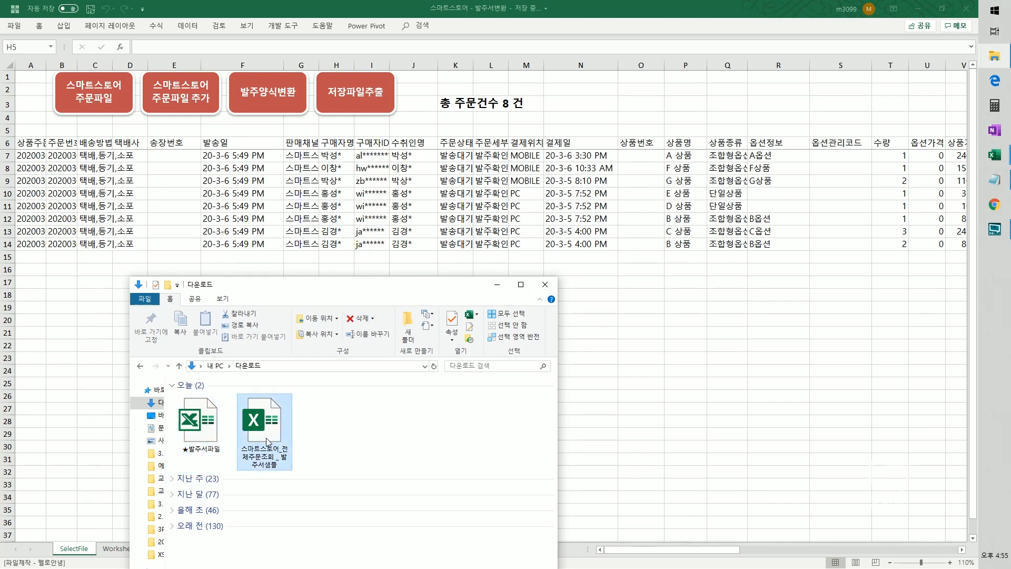
click(209, 443)
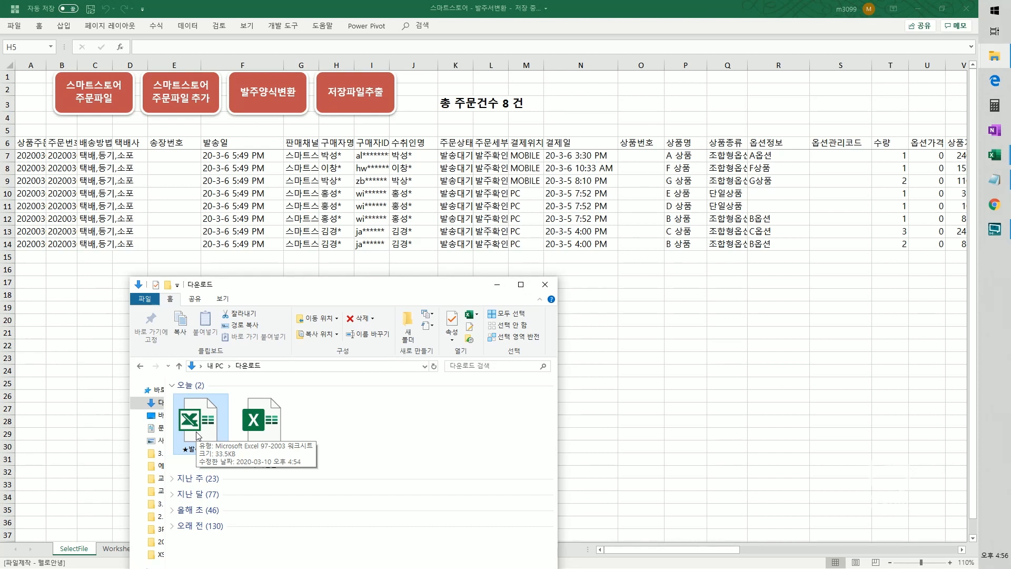
drag(274, 284, 229, 263)
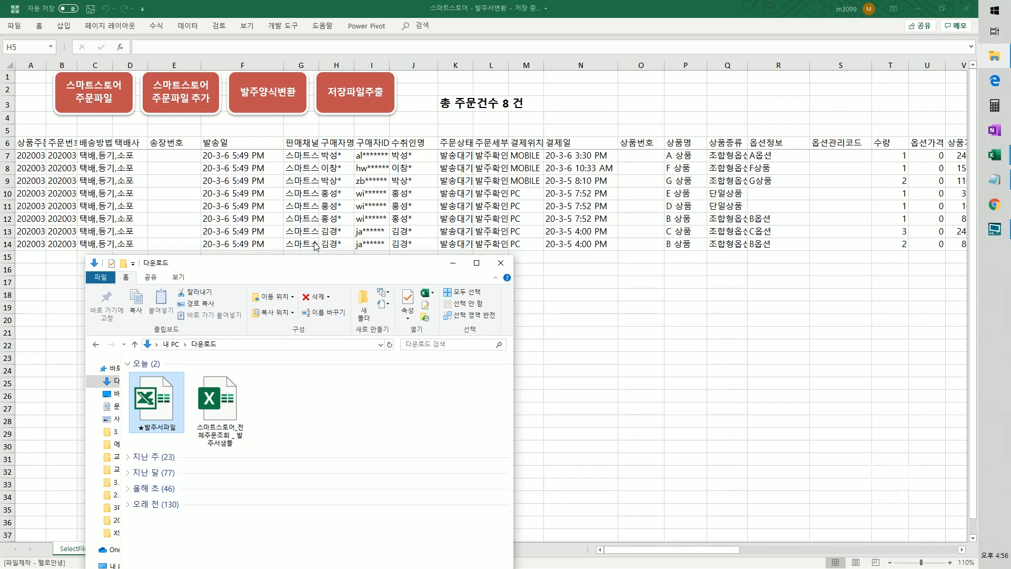
click(88, 157)
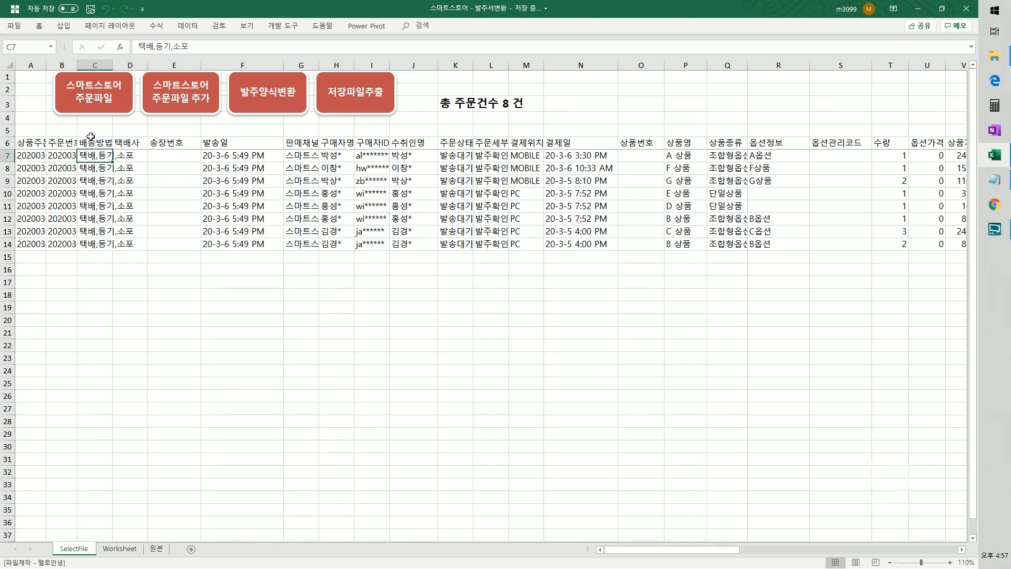
click(122, 553)
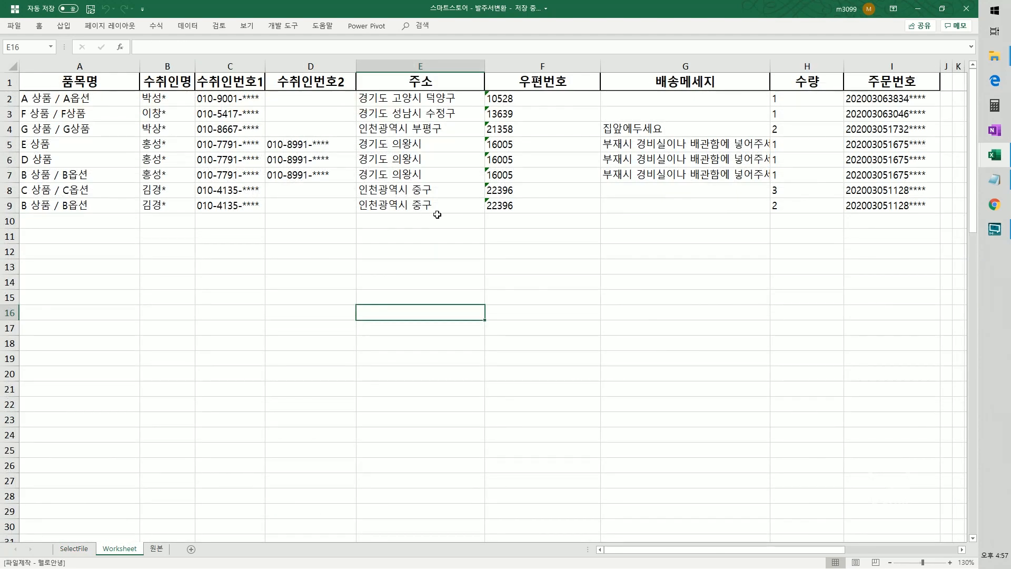
click(74, 548)
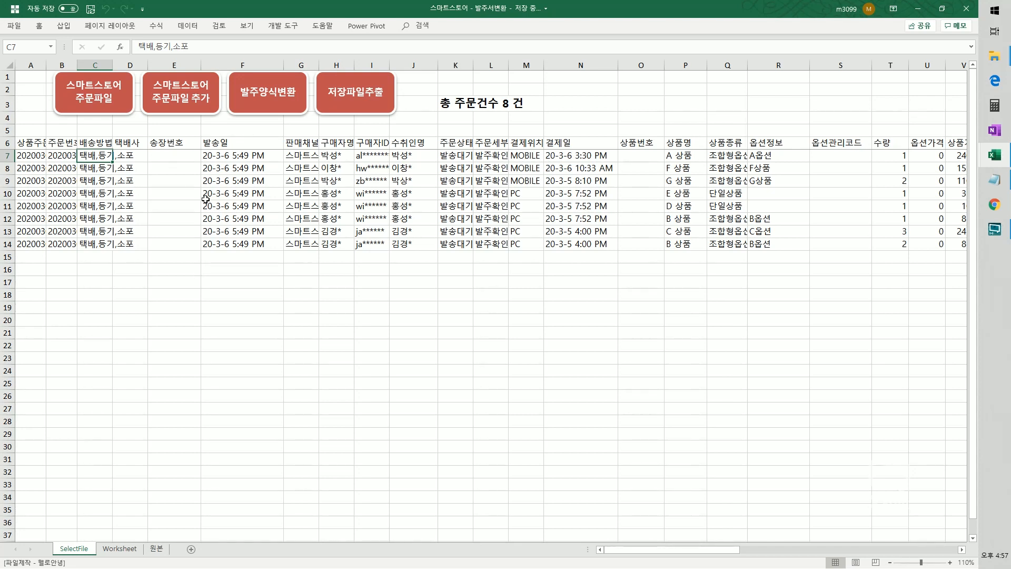
key(alt+Tab)
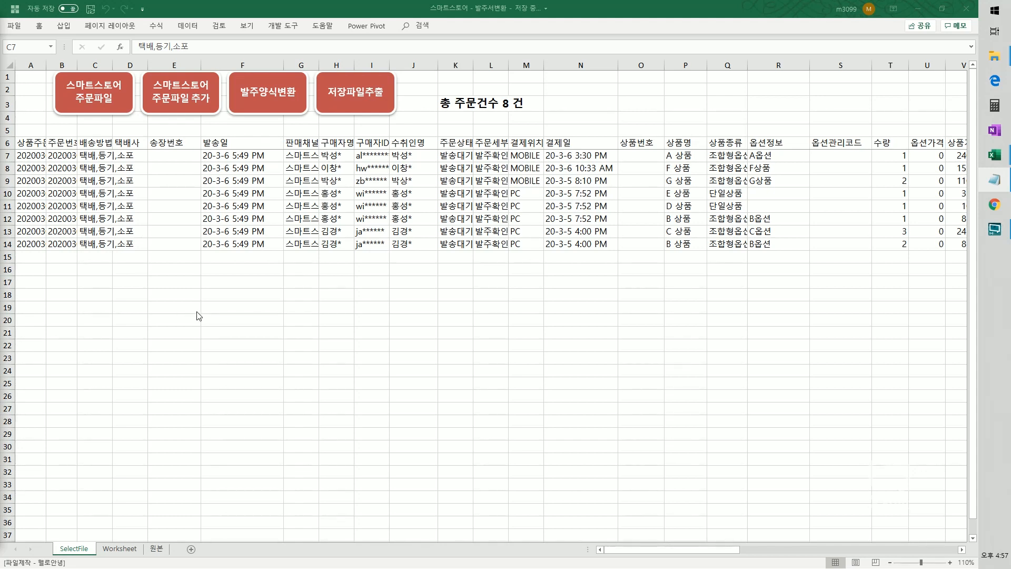
click(95, 105)
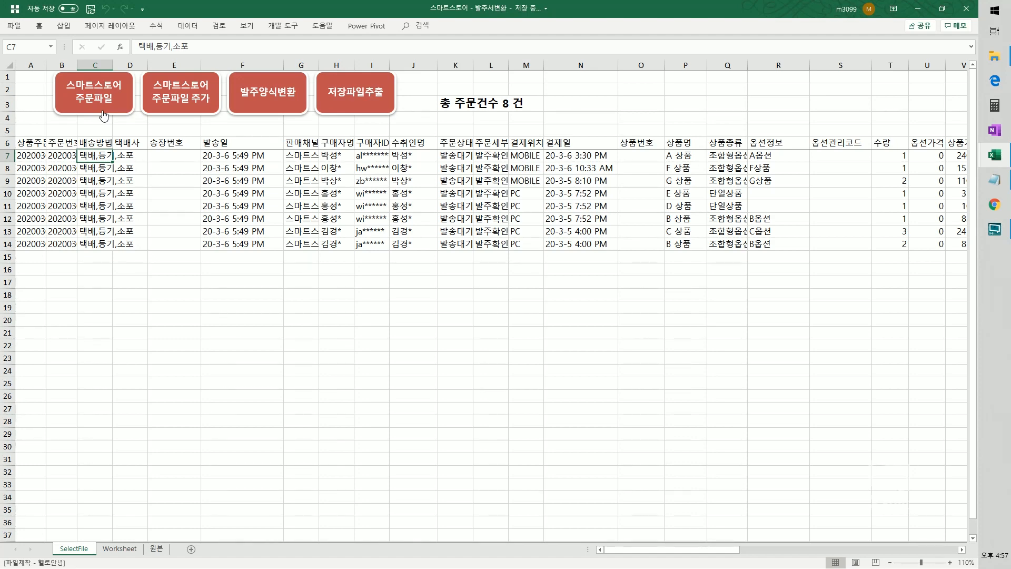
click(103, 113)
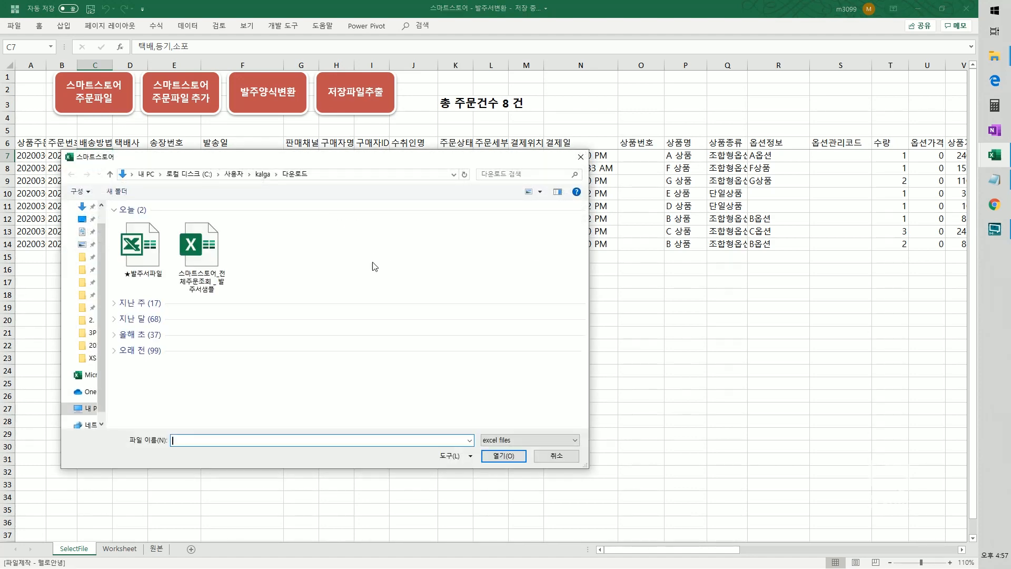
click(202, 253)
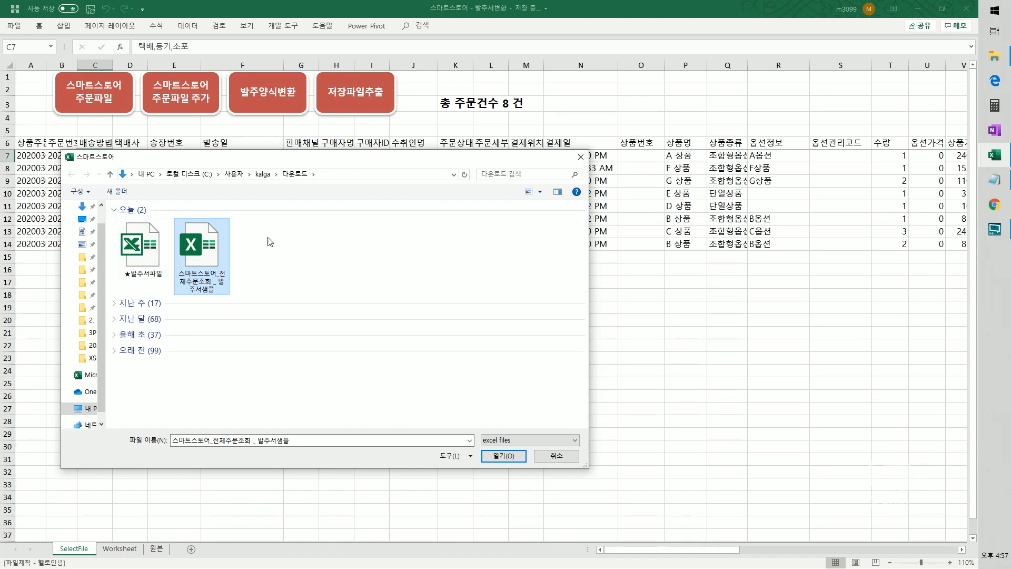
click(581, 157)
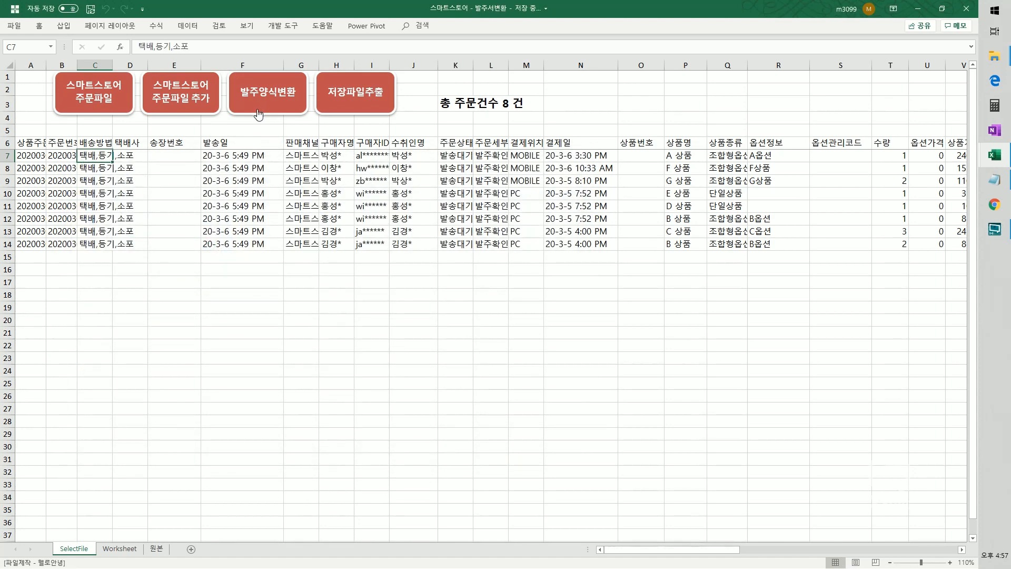
Look over the converted orders in A2:I10 of Worksheet and go back to the source orders on SelectFile
click(120, 548)
drag(95, 100, 894, 216)
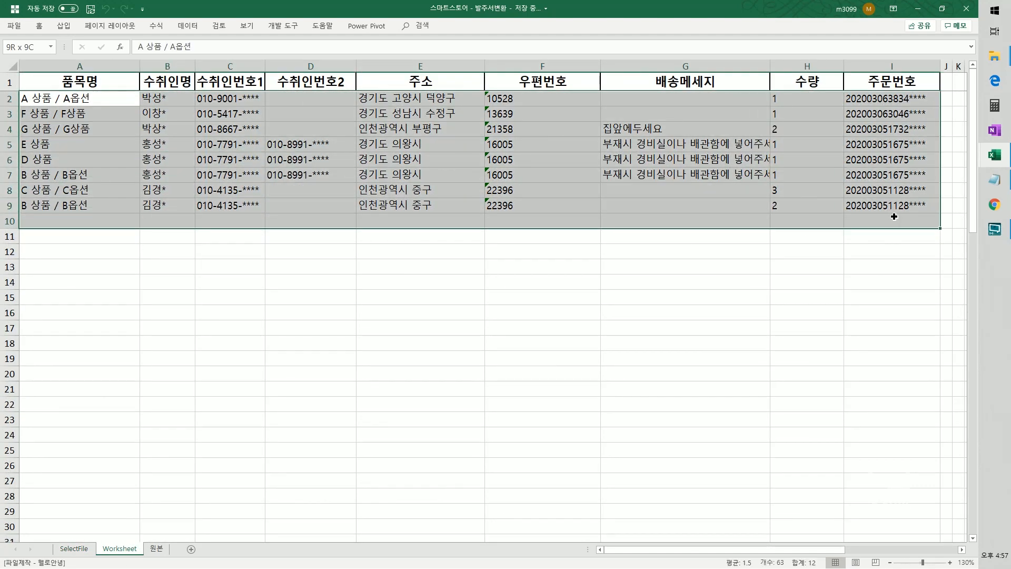
click(74, 548)
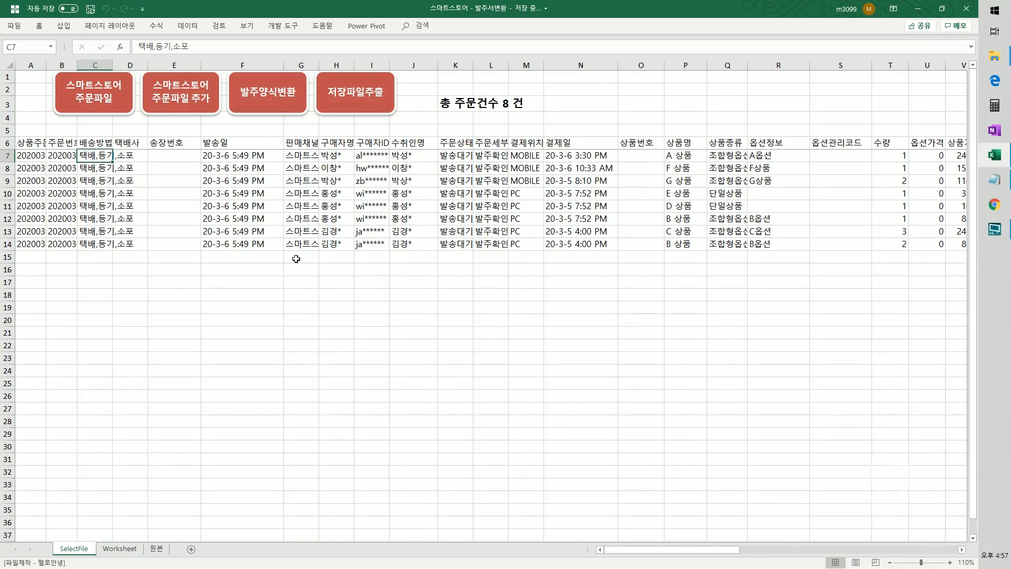
click(359, 178)
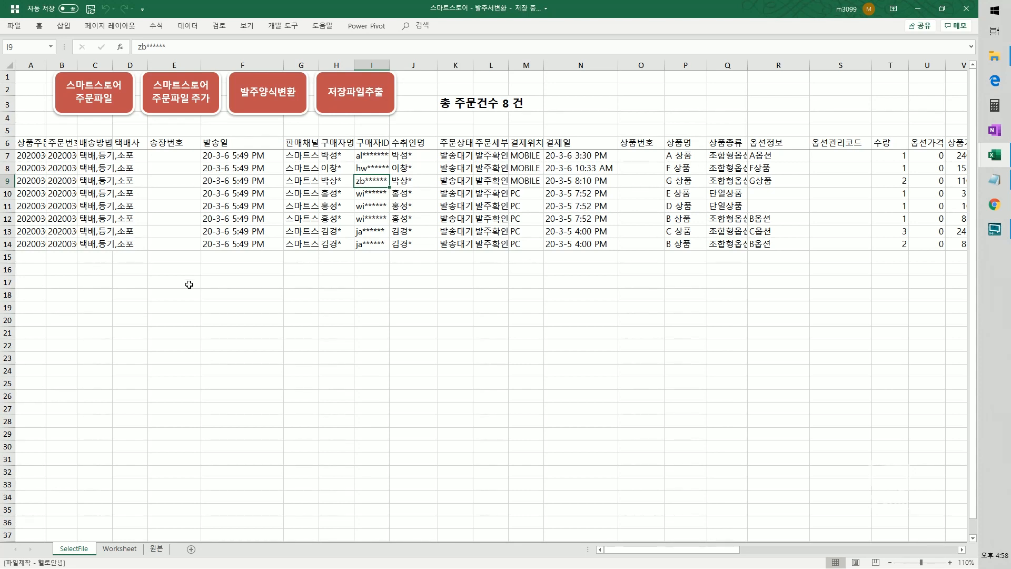
click(262, 220)
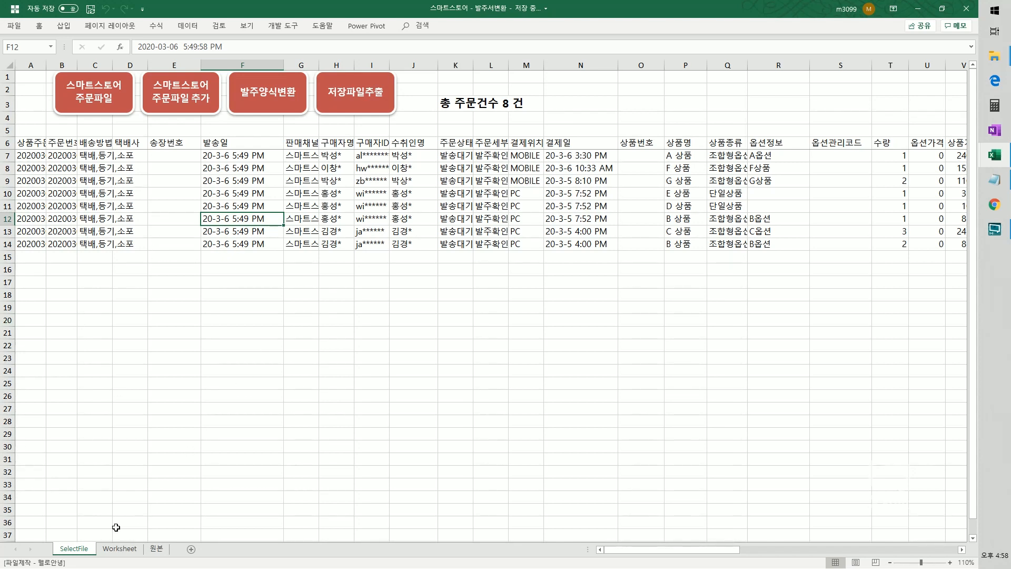
Examine the layout of the order form on Worksheet column by column, from 품목명 through 수량
click(119, 550)
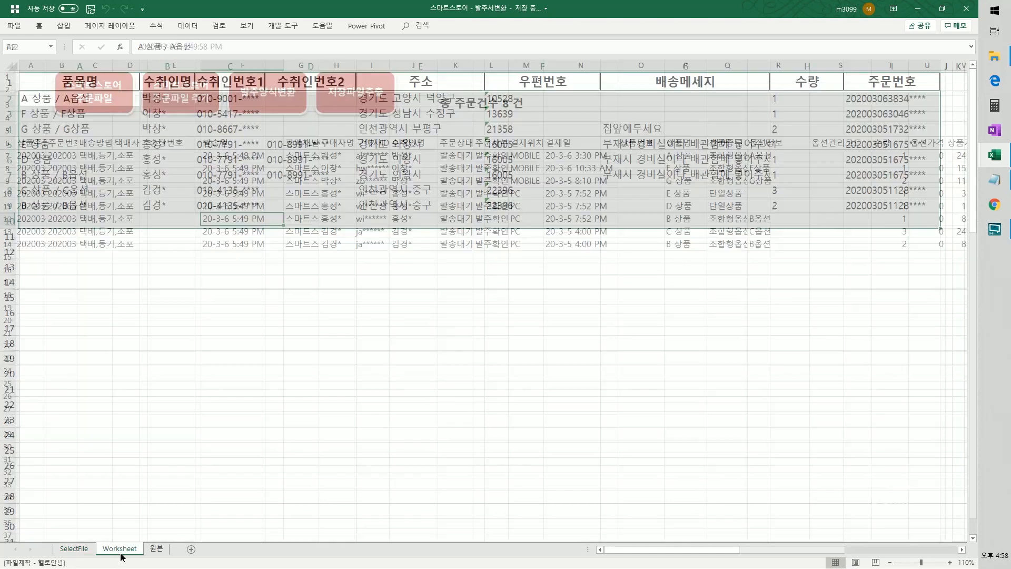
click(118, 148)
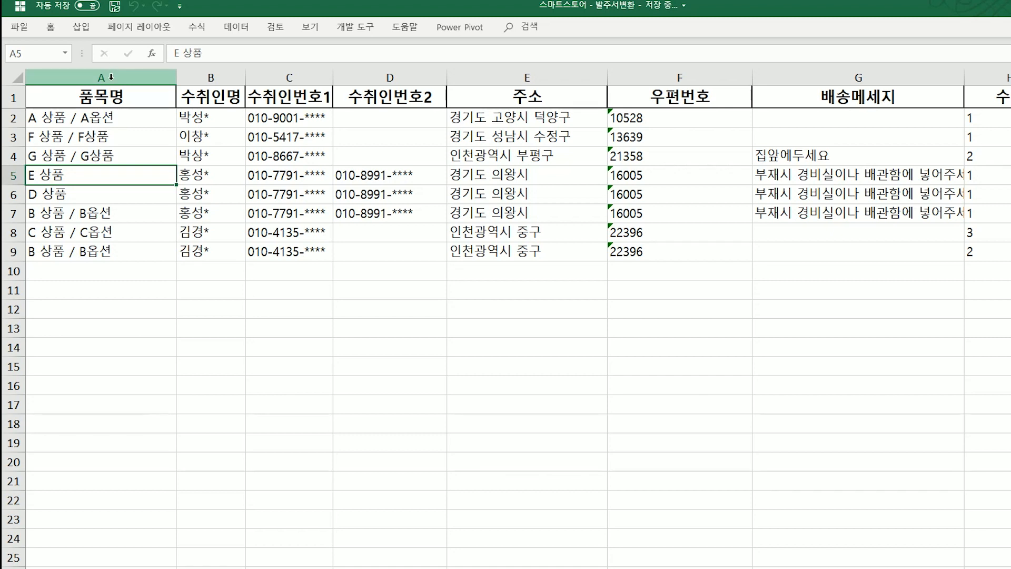
click(112, 77)
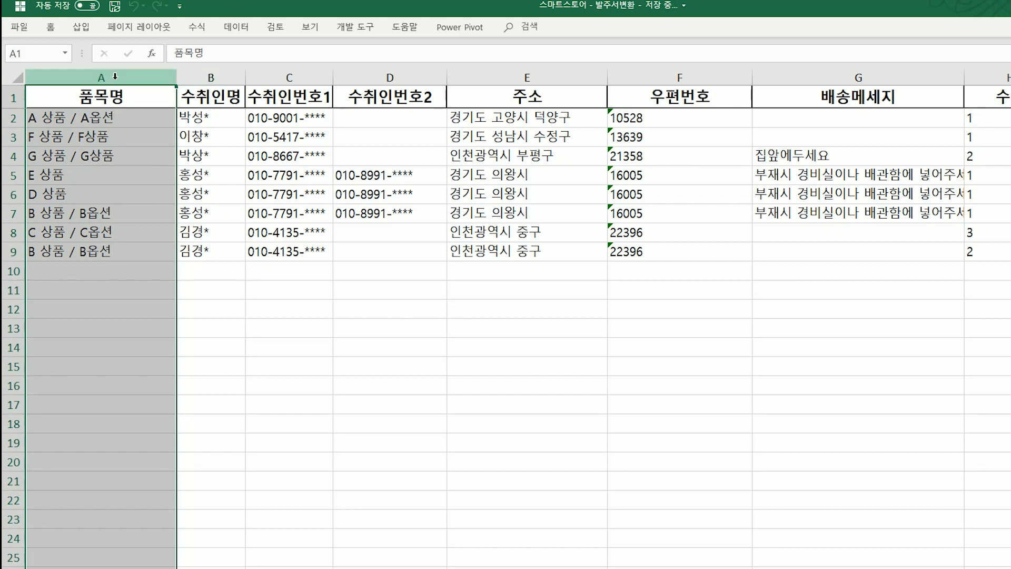
key(Return)
drag(105, 118, 77, 268)
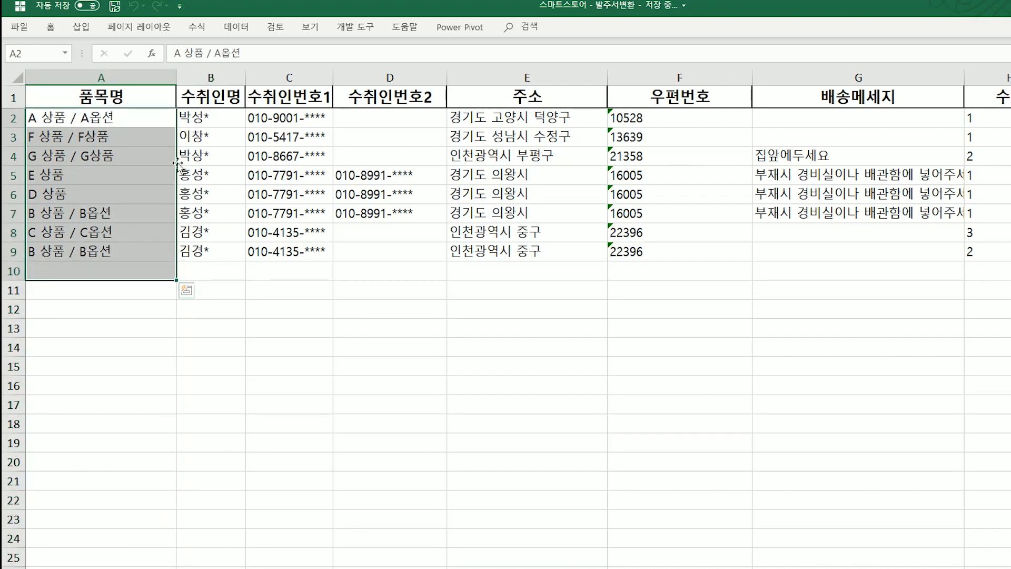
click(131, 82)
click(293, 79)
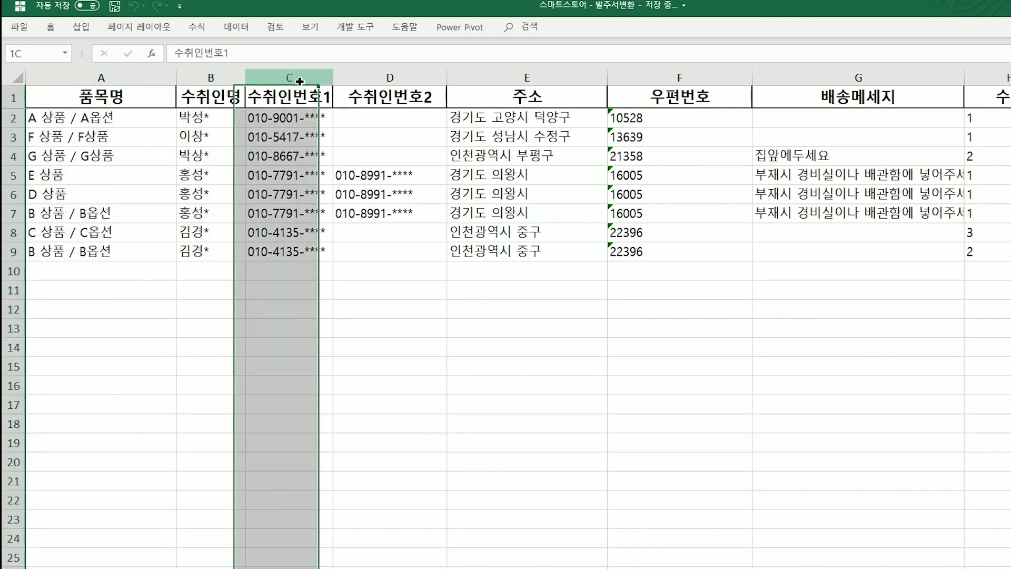
click(416, 78)
click(527, 78)
click(680, 78)
click(857, 77)
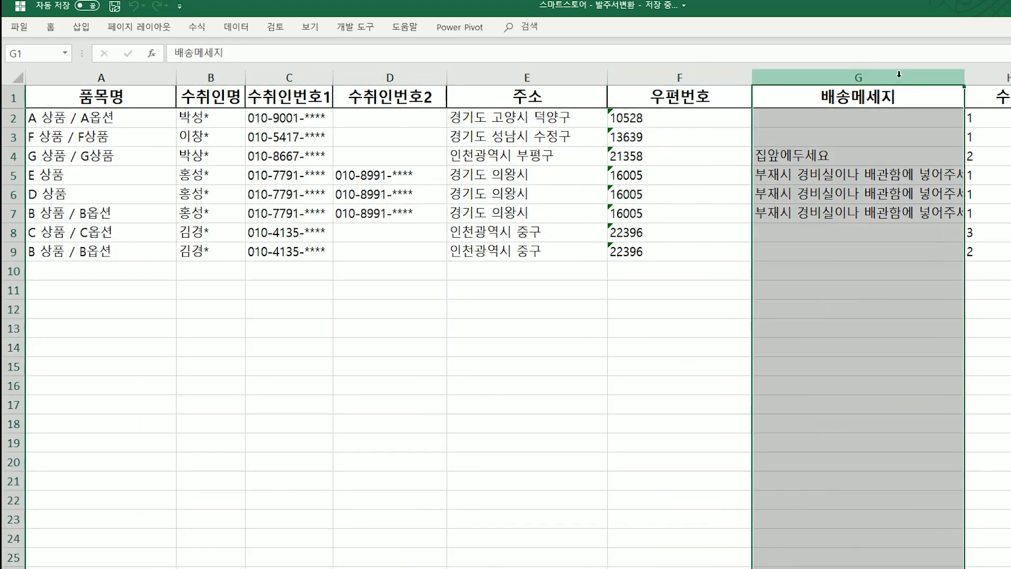
click(323, 265)
click(132, 254)
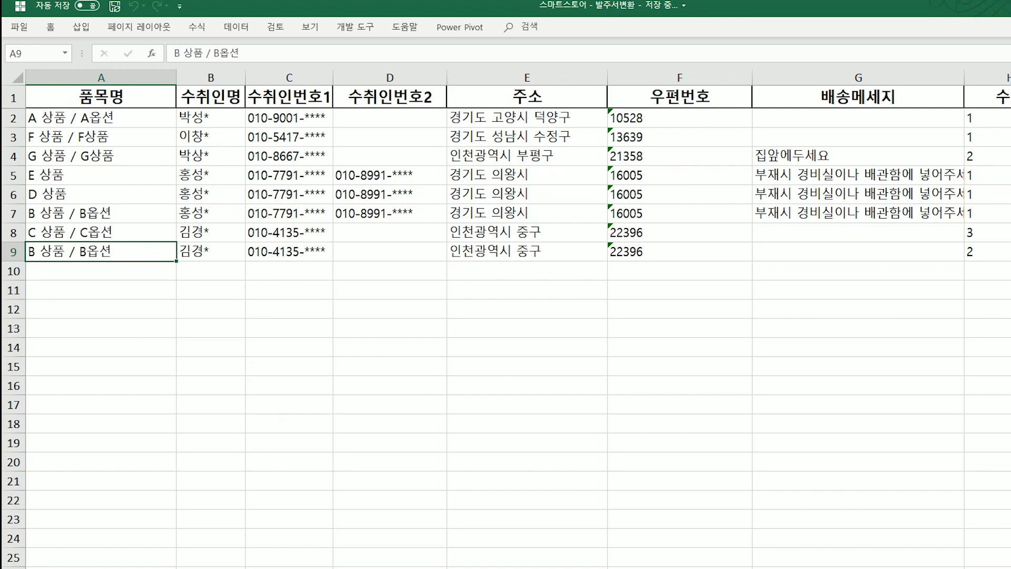
click(149, 77)
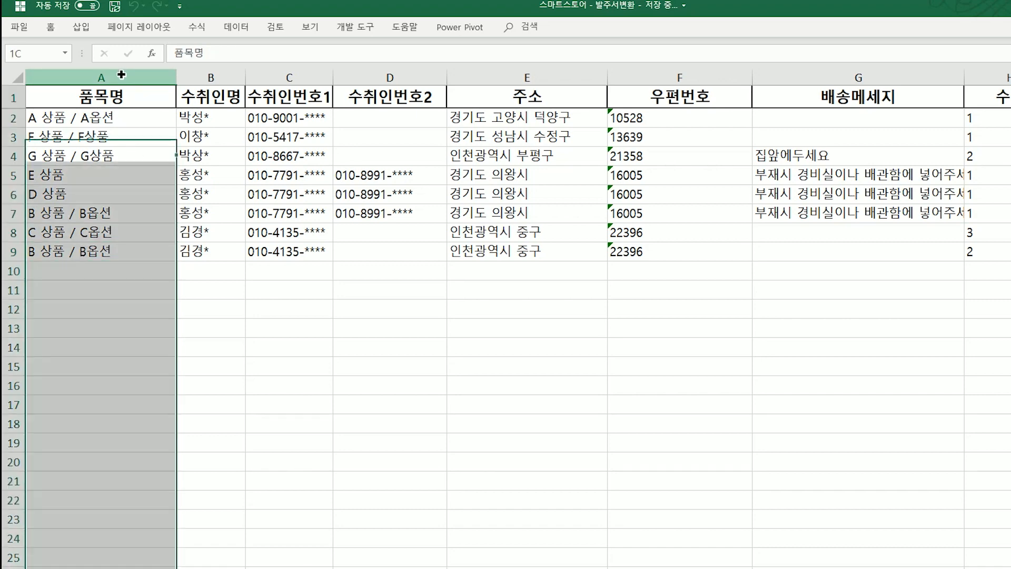
click(417, 76)
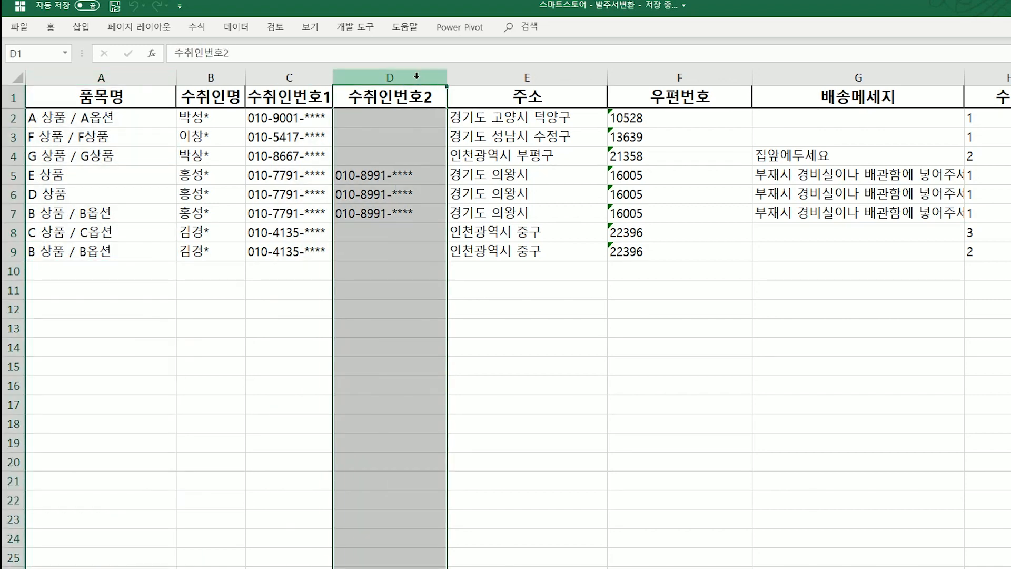
click(729, 75)
click(990, 77)
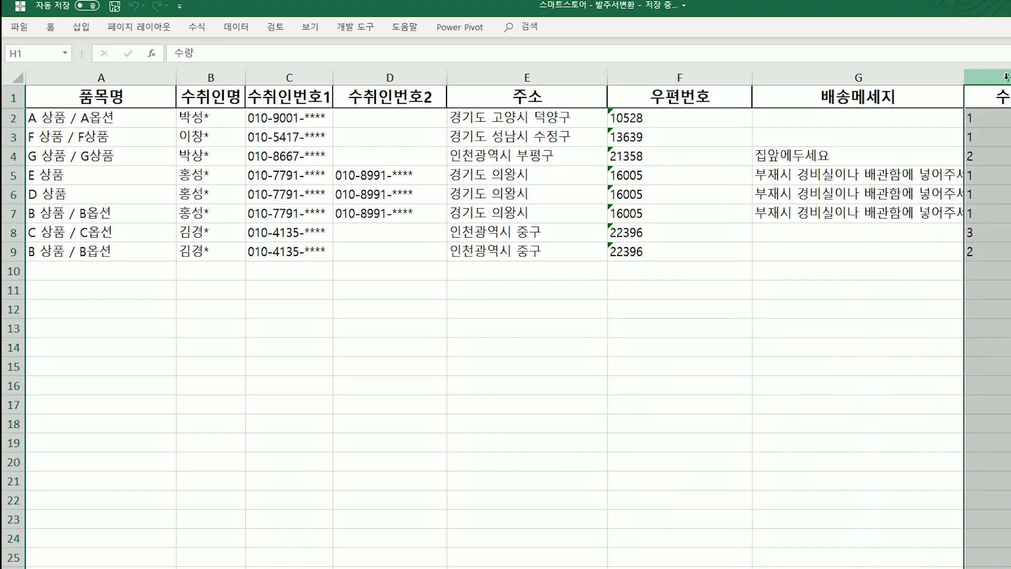
click(410, 74)
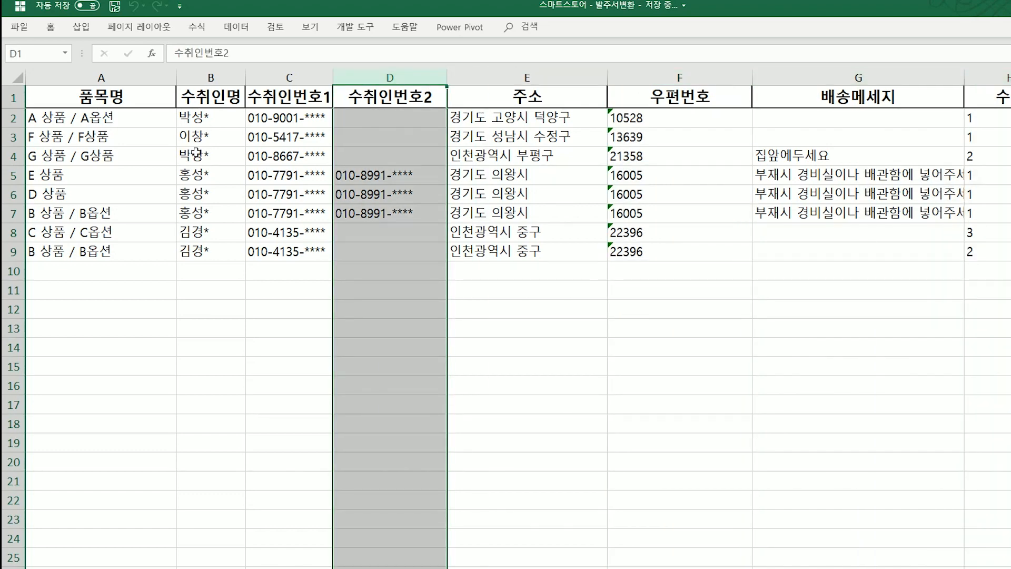
Examine how product and option names are combined in the 품목명 cells A2:A9 and return to SelectFile
click(109, 78)
drag(115, 104, 106, 249)
click(112, 79)
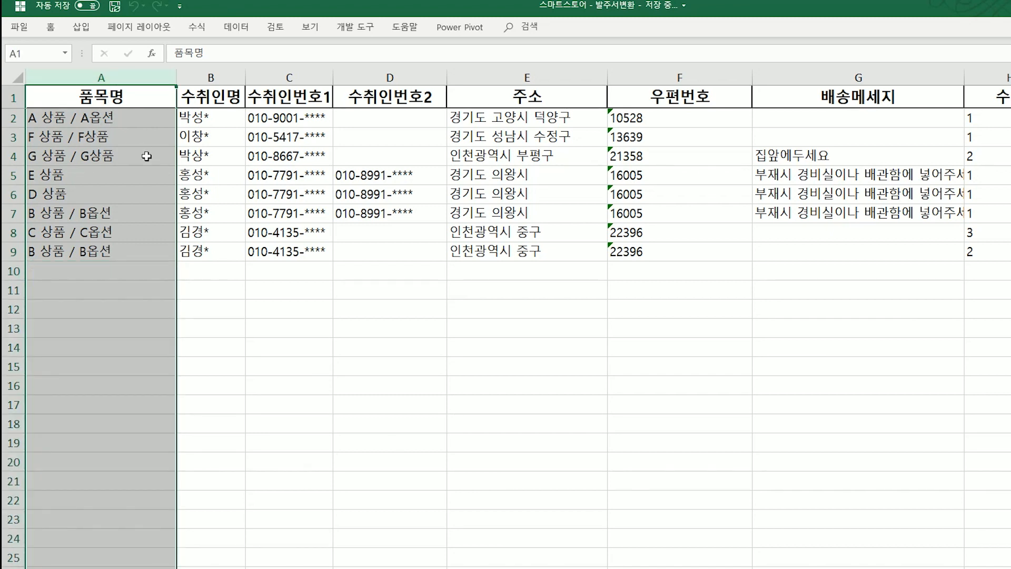
click(121, 120)
drag(121, 120, 108, 244)
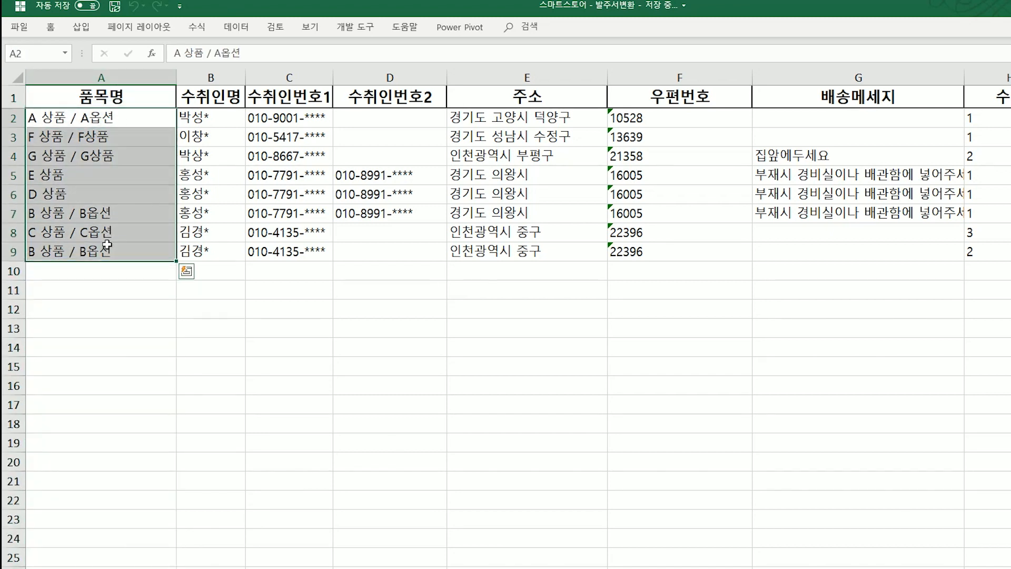
drag(126, 117, 105, 249)
click(98, 287)
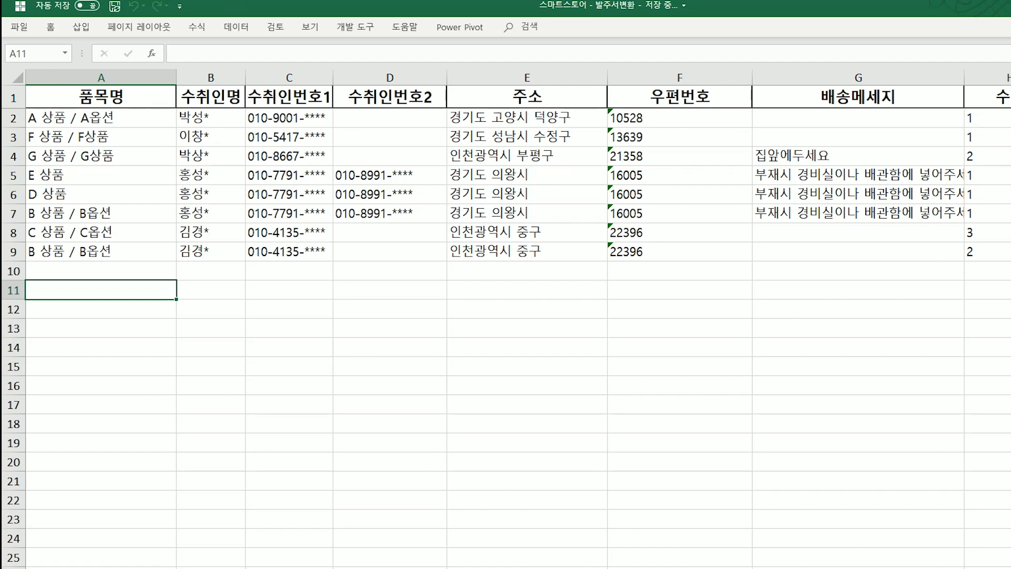
click(75, 548)
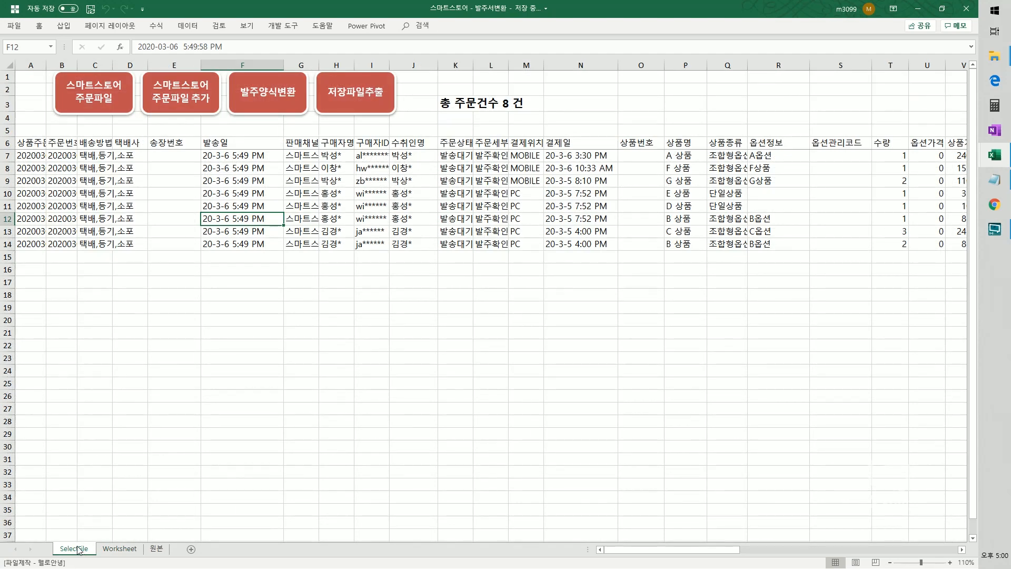